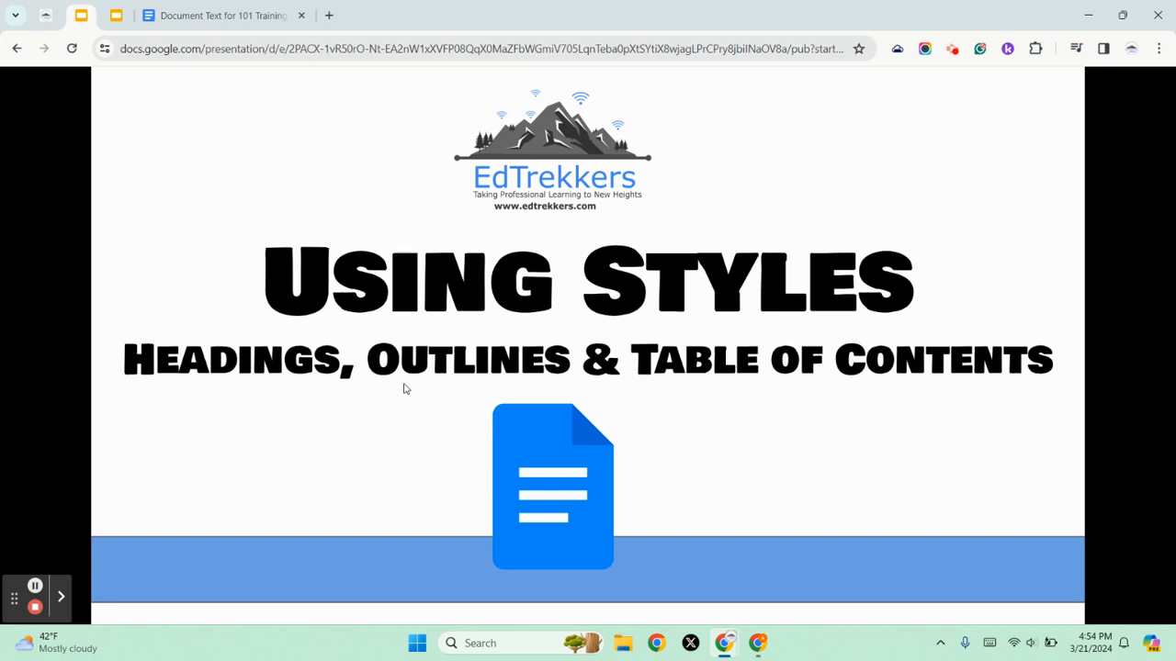
Step: Review the Google Doc Essentials and Create Headings & Outline slides, and return to the Document Text for 101 Training document
click(227, 16)
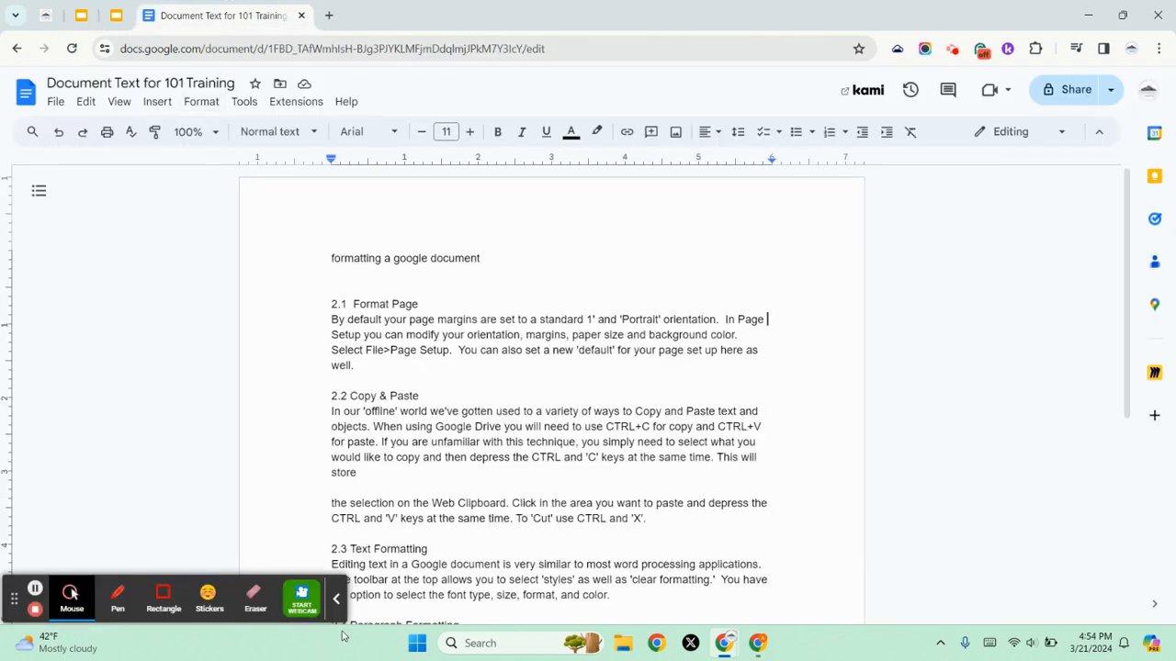
click(336, 599)
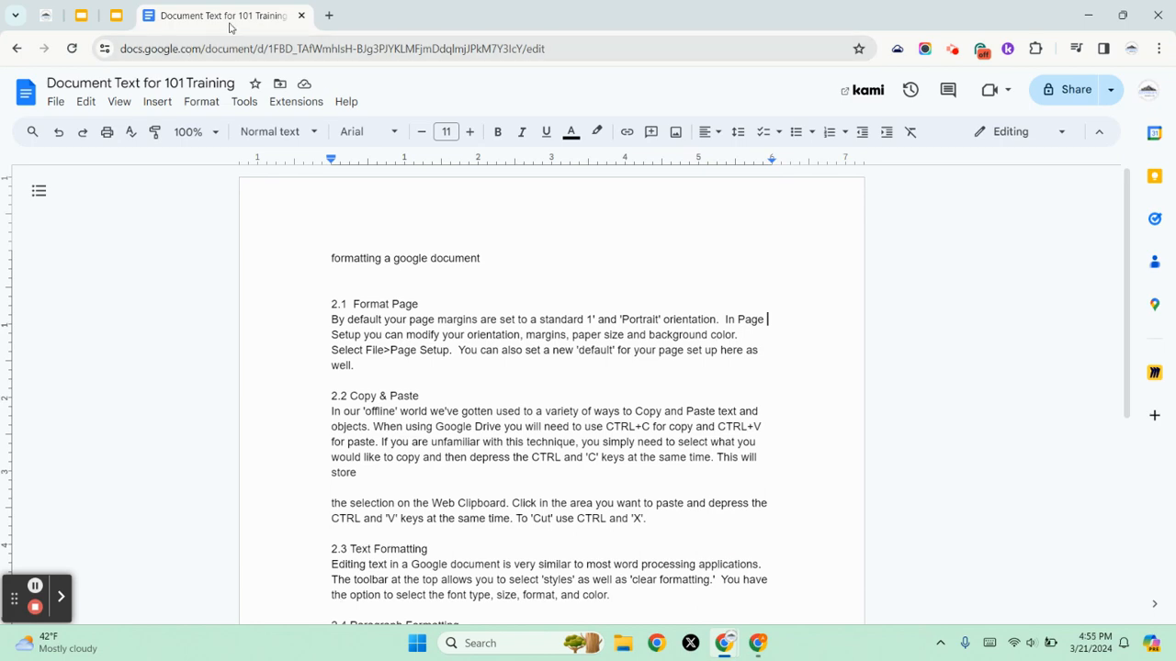
click(116, 15)
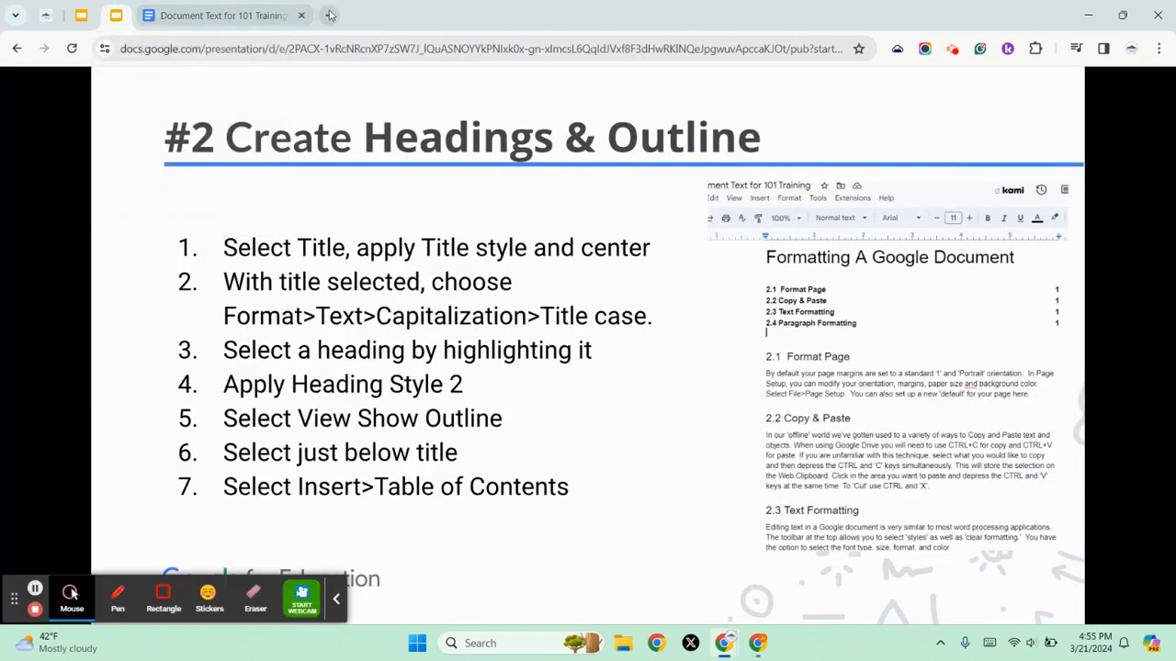
click(80, 15)
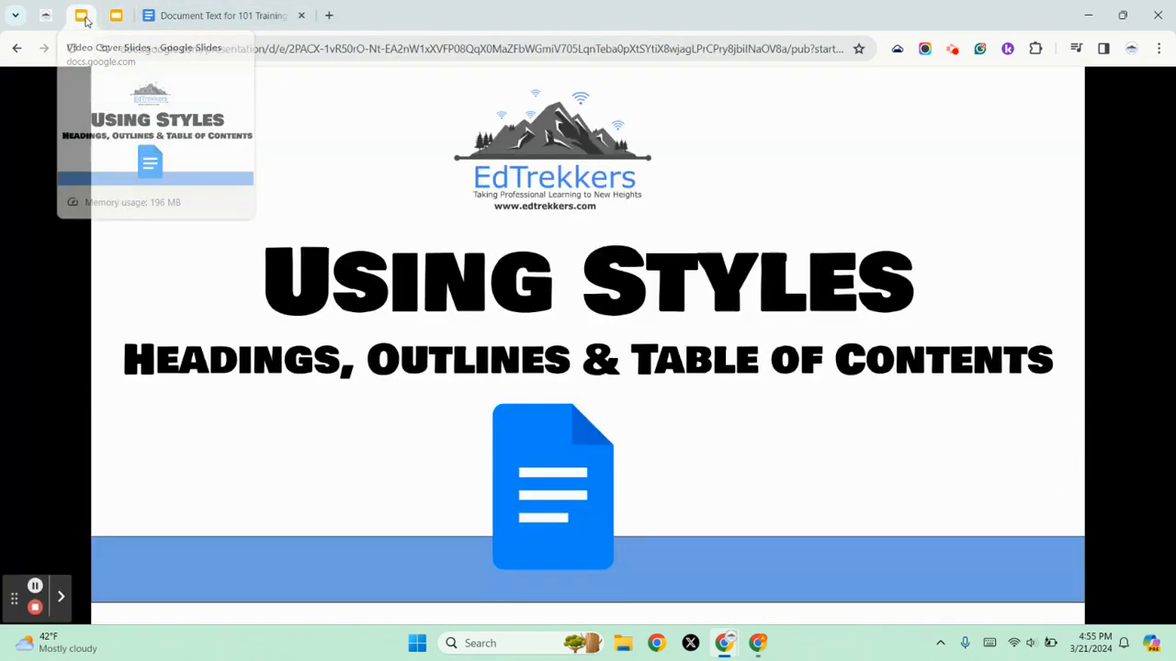
click(118, 17)
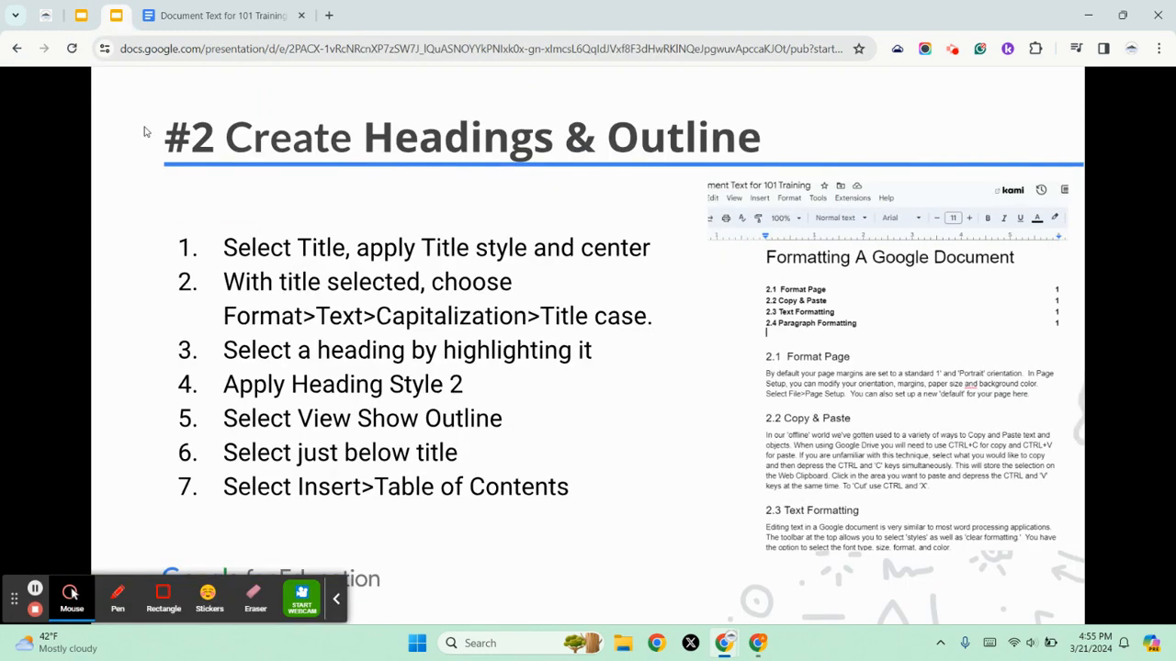
click(334, 597)
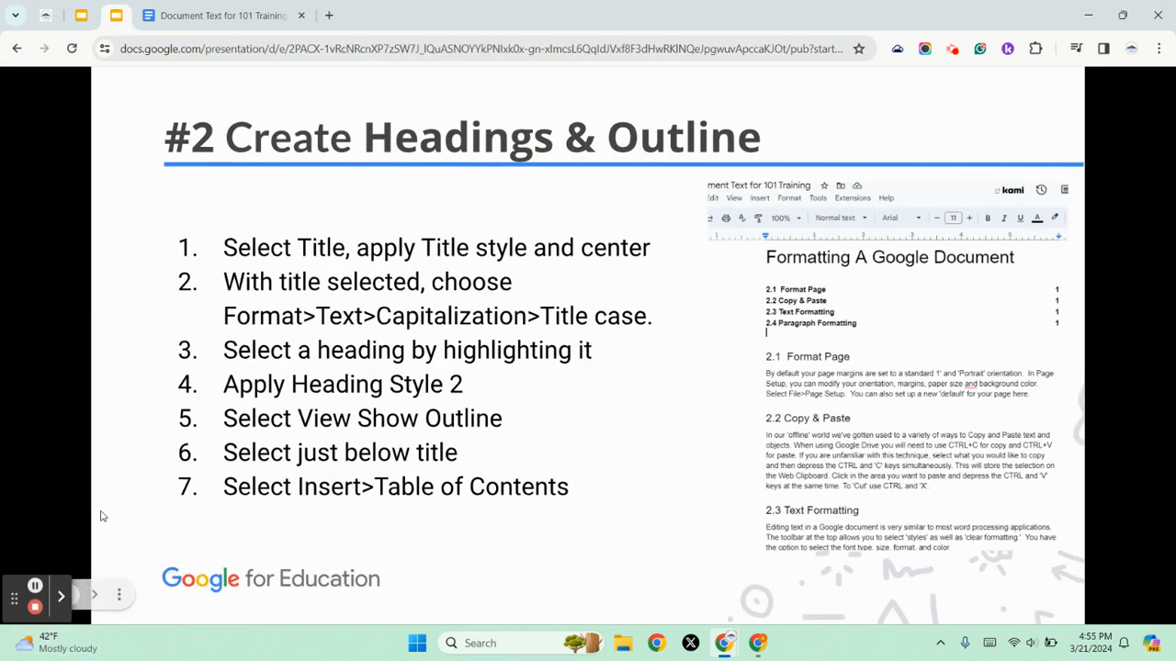
key(Left)
key(Left)
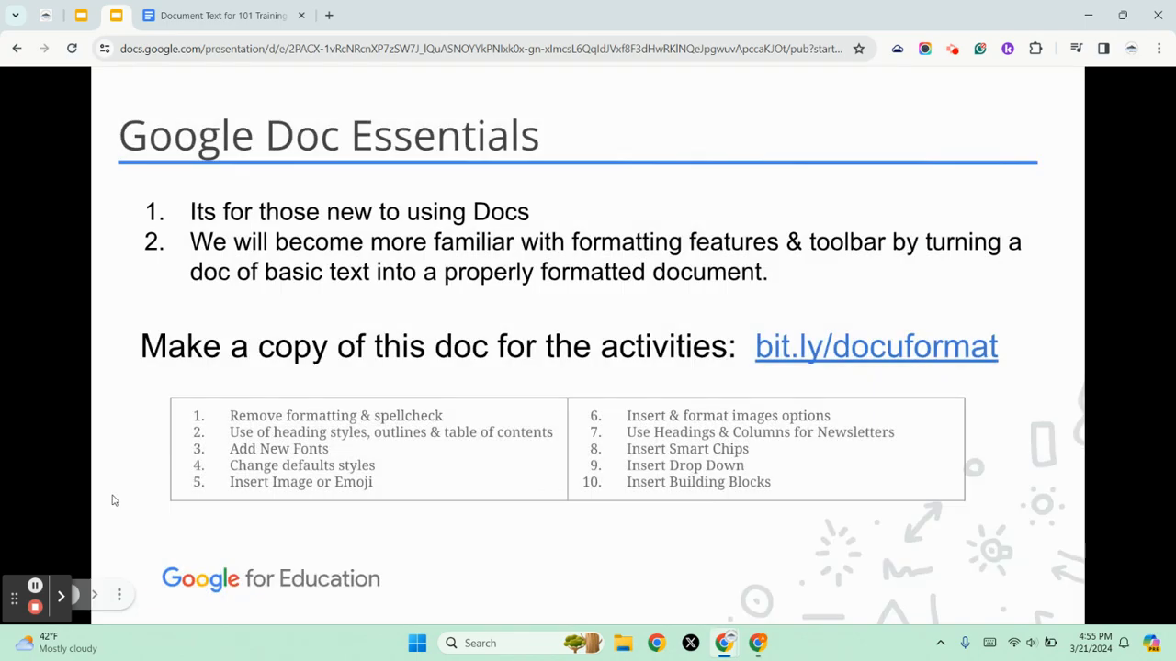
key(Right)
key(Right)
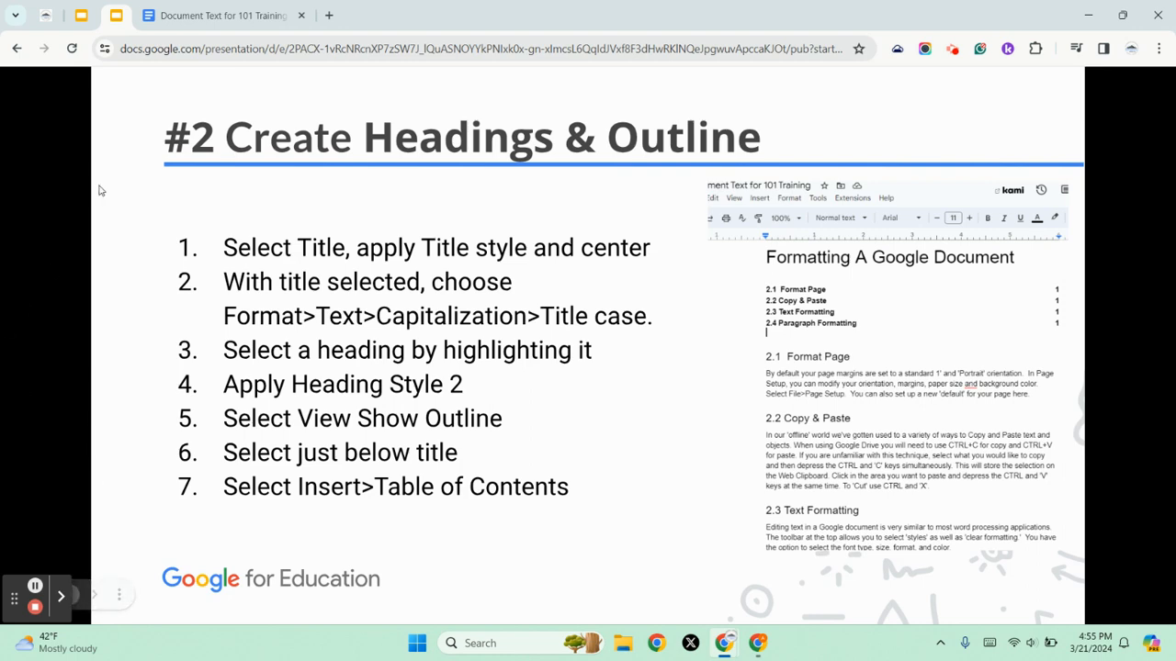
click(1158, 15)
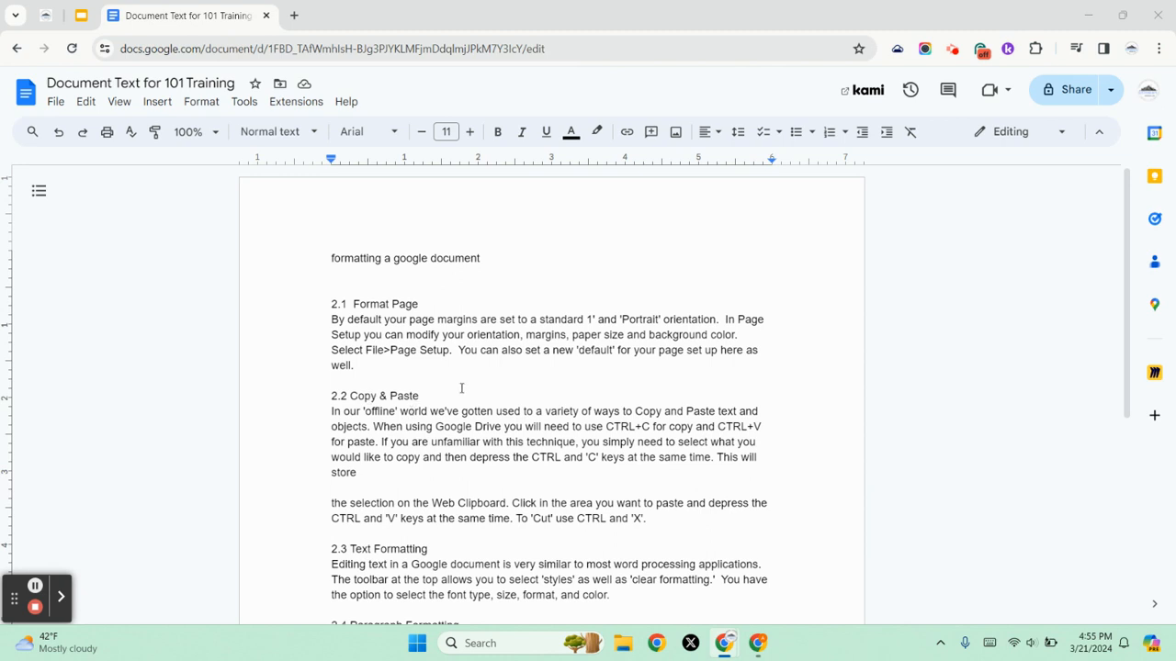
Step: Apply the Title style to the first line, "formatting a google document"
drag(330, 259, 496, 238)
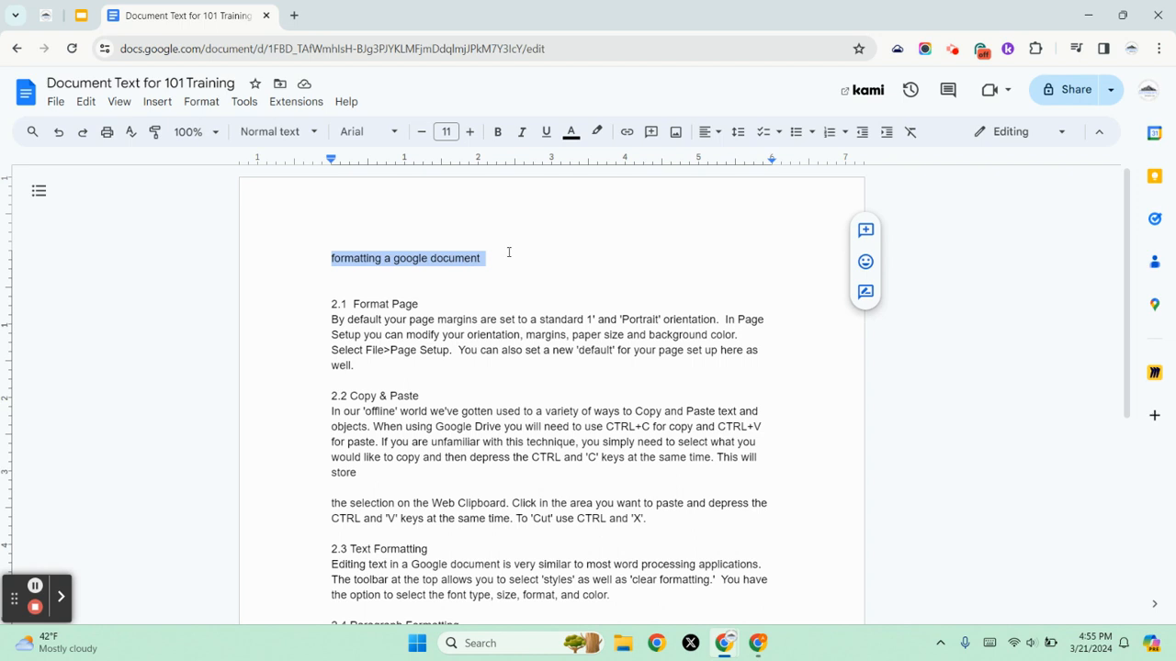
click(274, 135)
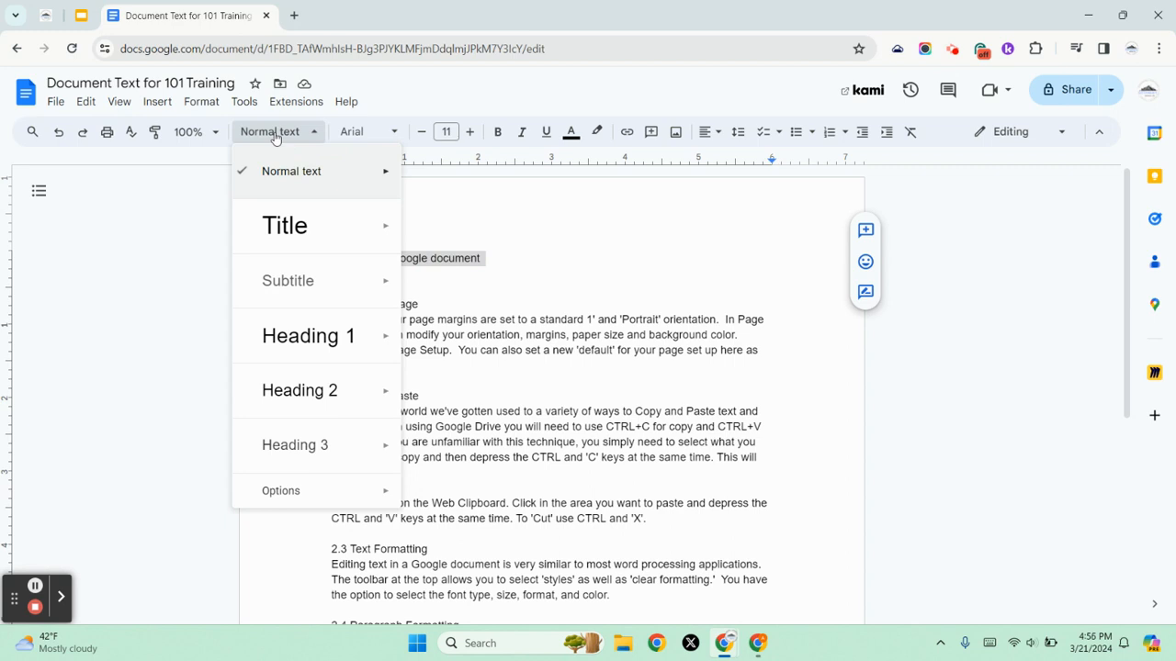
click(283, 235)
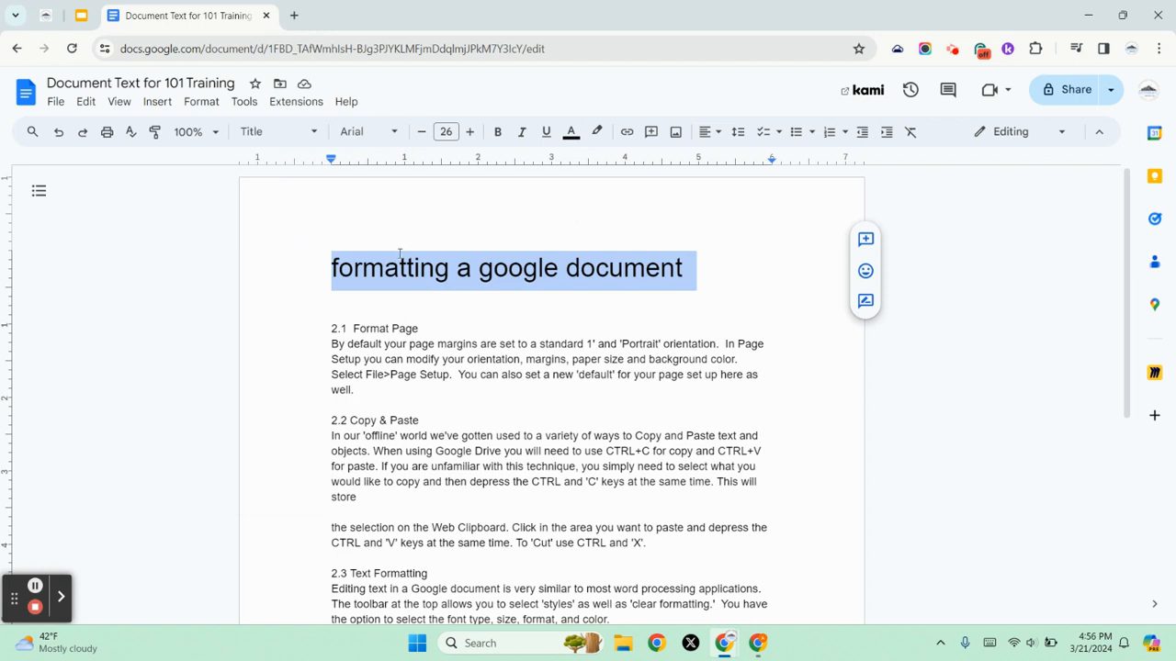
Step: Change the document title's capitalization to Title Case and center it on the page
click(202, 103)
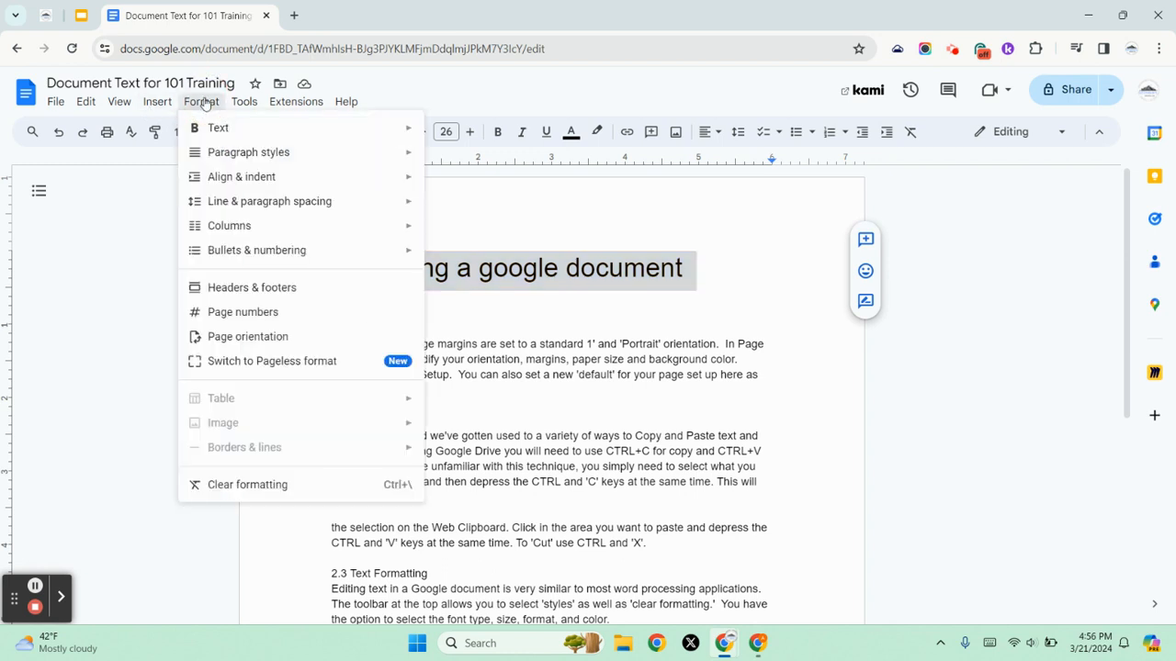
mouse_move(217, 128)
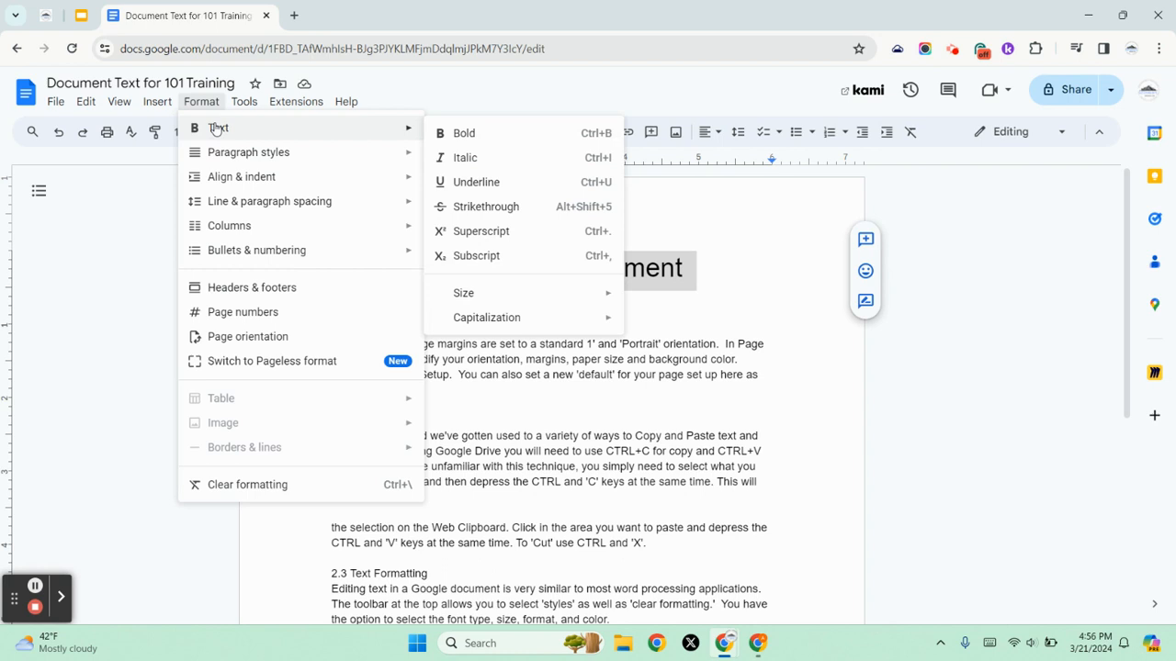
mouse_move(472, 317)
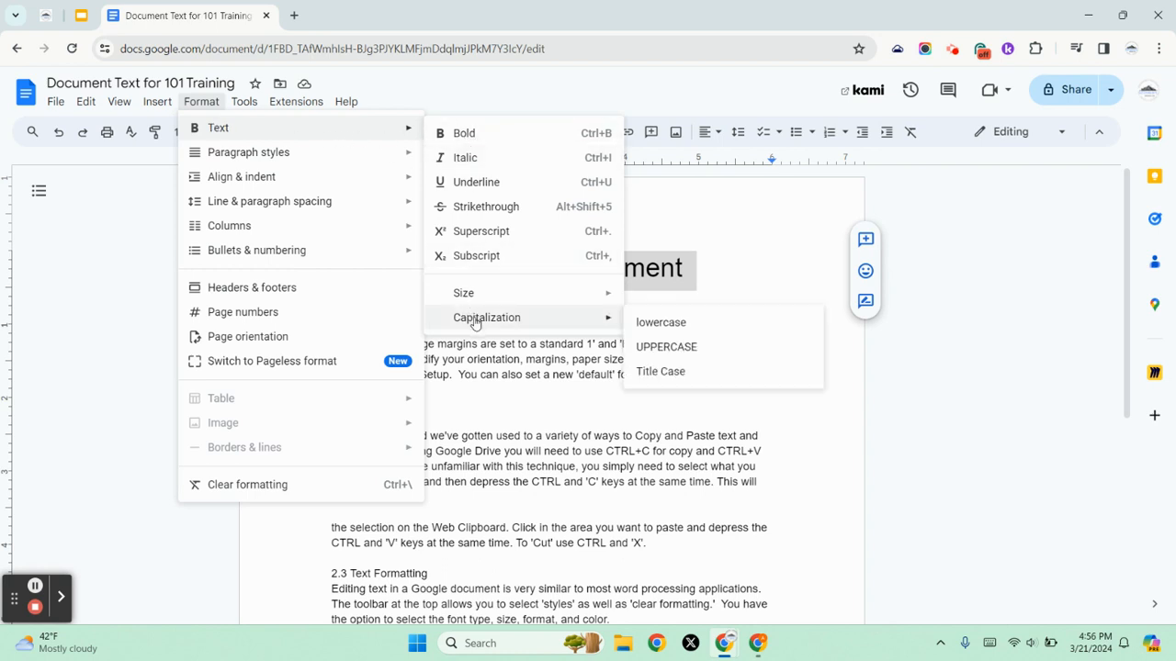
click(654, 371)
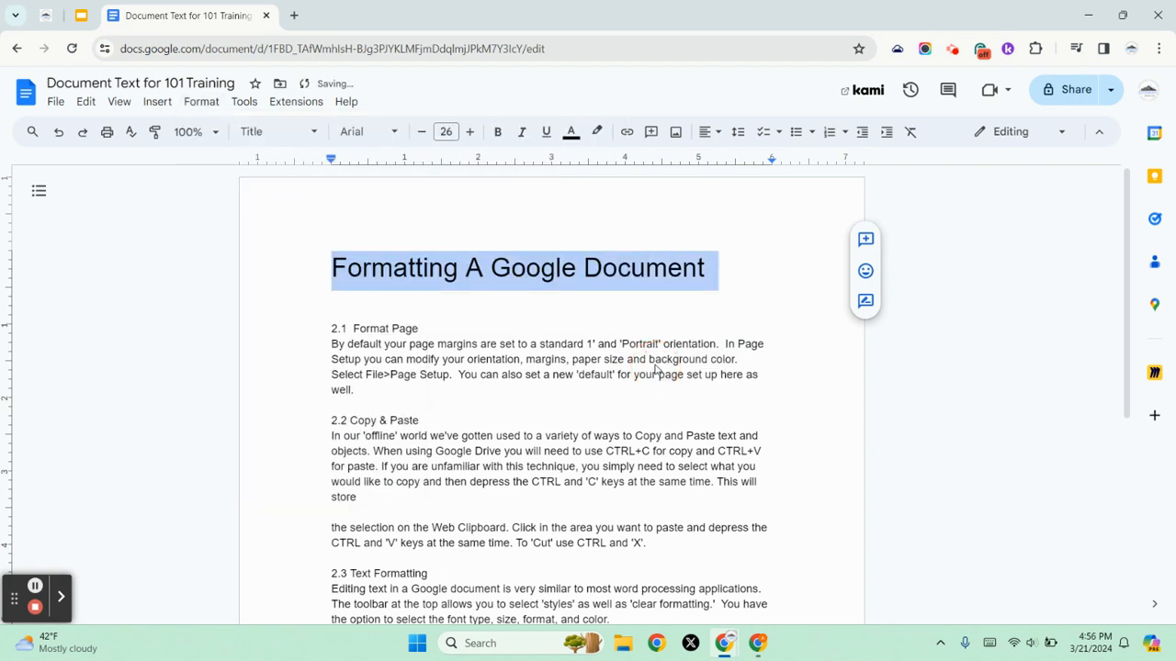
click(707, 132)
click(730, 160)
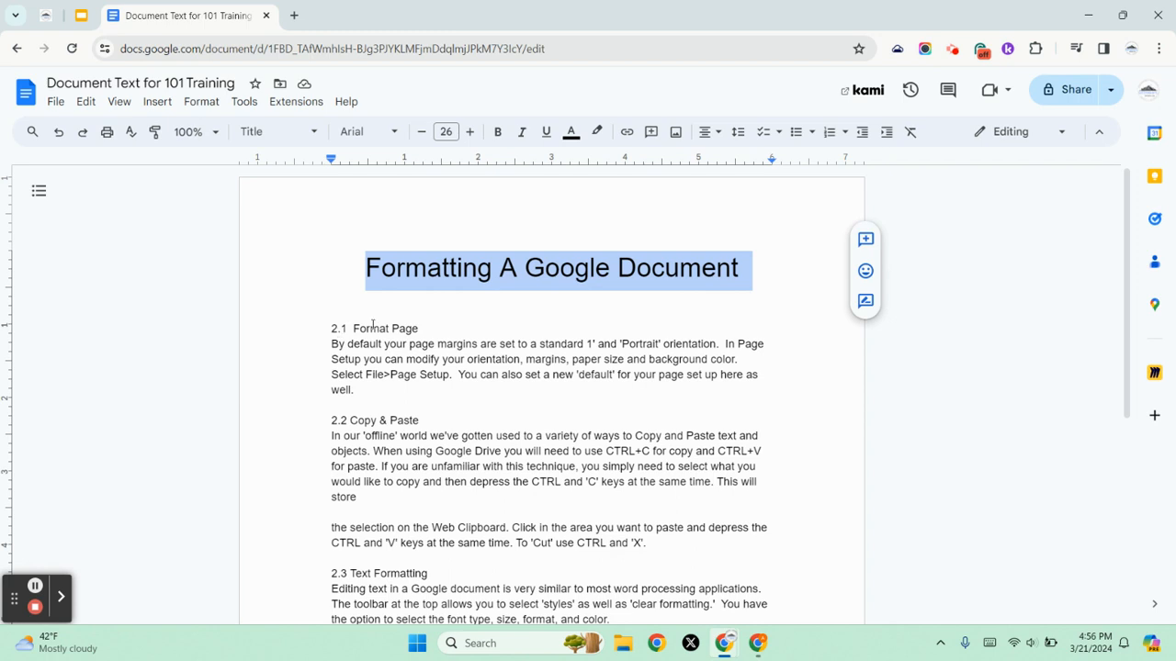
Step: Apply the Heading 2 style to the section lines "2.1 Format Page" and "2.2 Copy & Paste"
drag(439, 329, 323, 332)
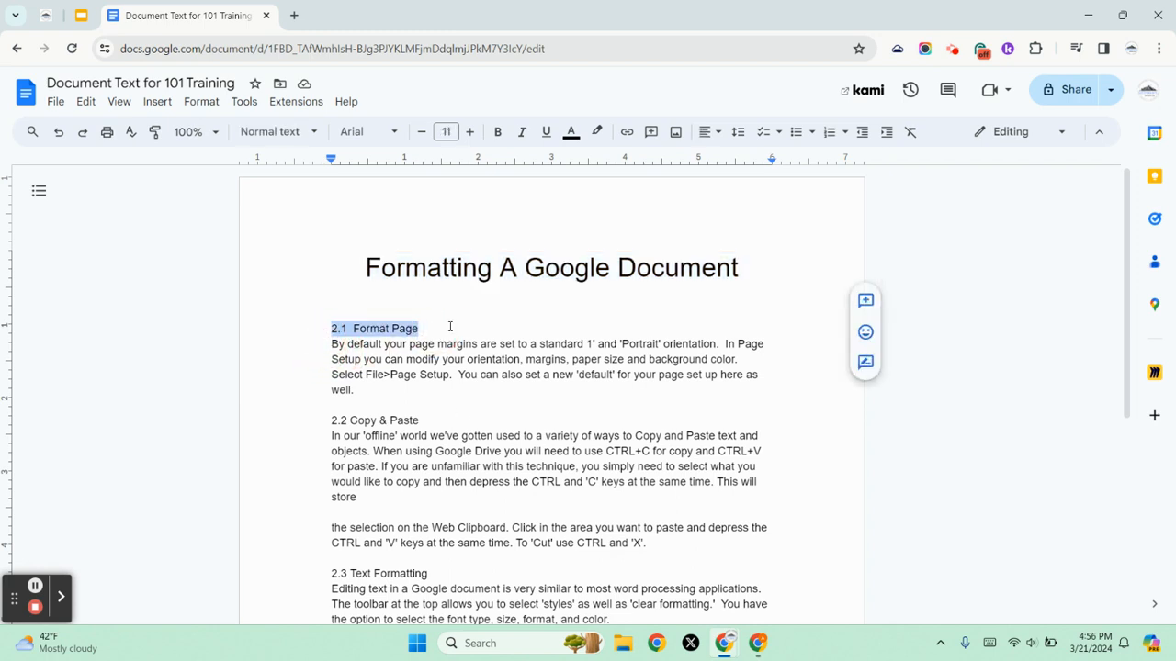
click(303, 133)
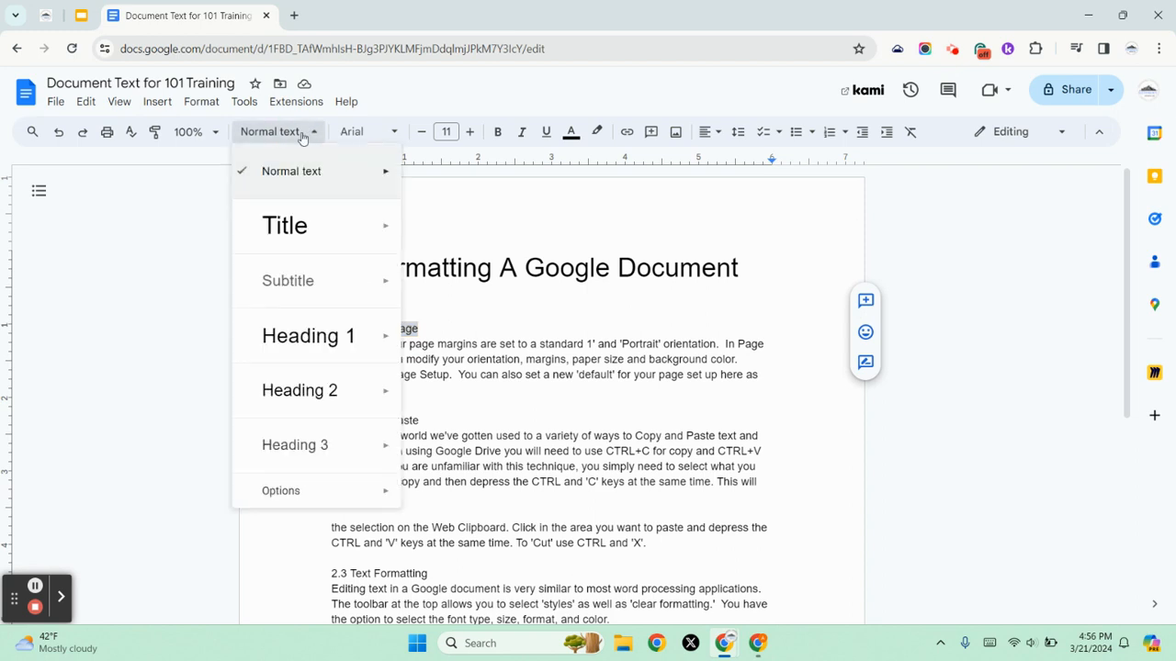
click(322, 393)
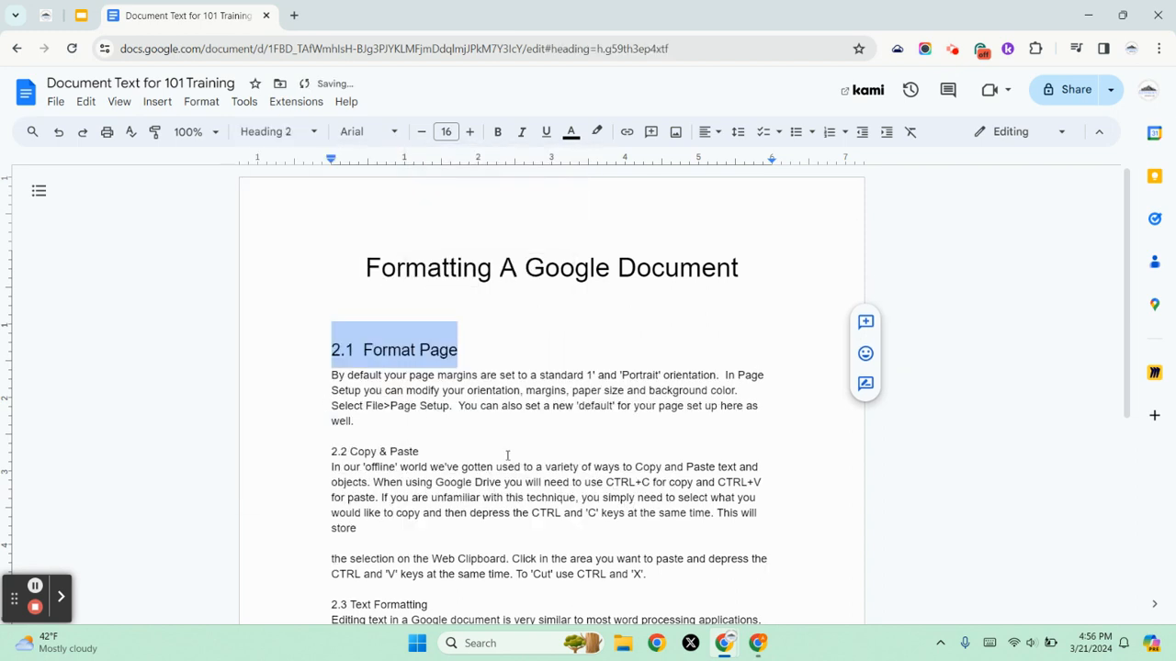
click(475, 450)
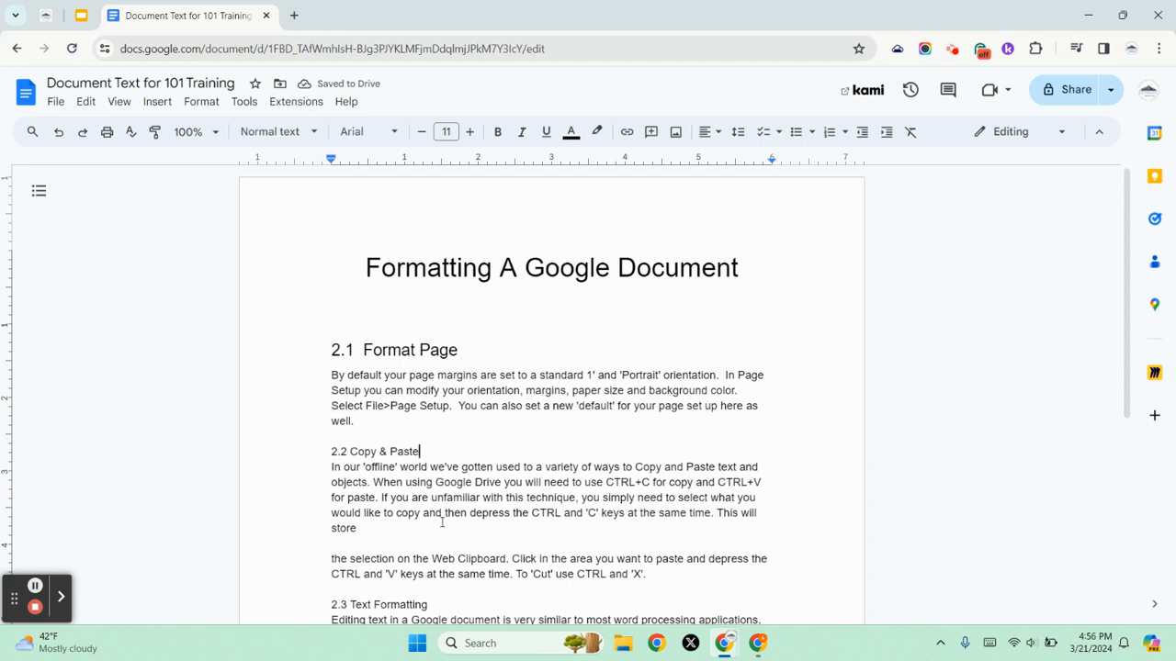
mouse_move(293, 450)
mouse_down()
mouse_move(276, 480)
mouse_move(295, 451)
mouse_up()
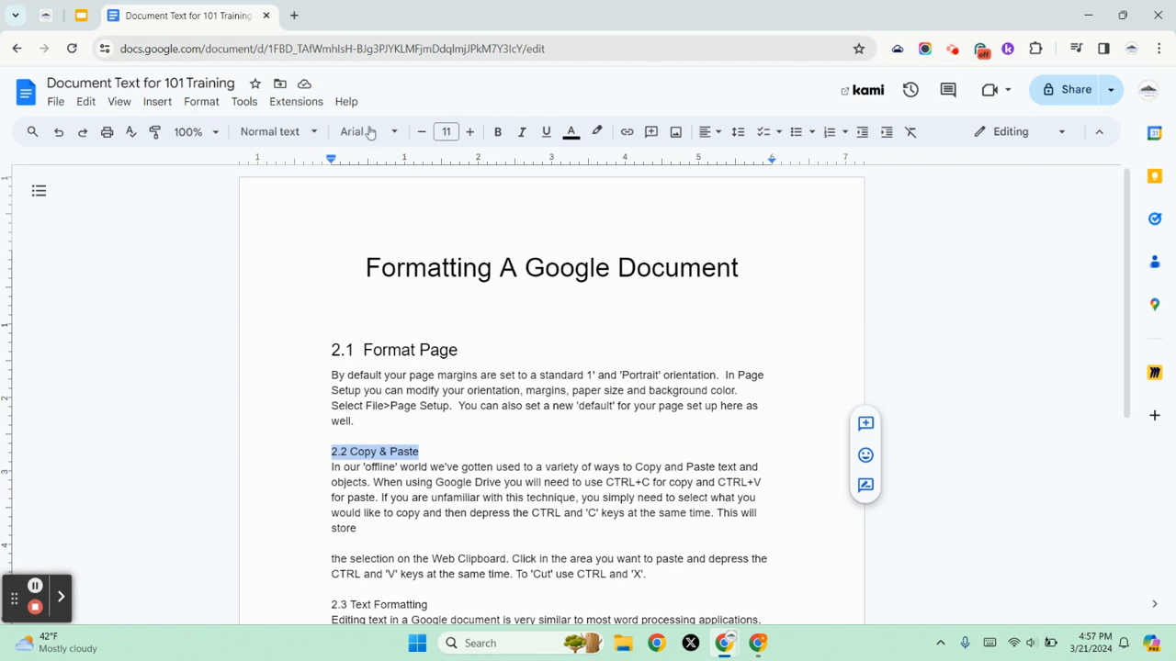
click(271, 132)
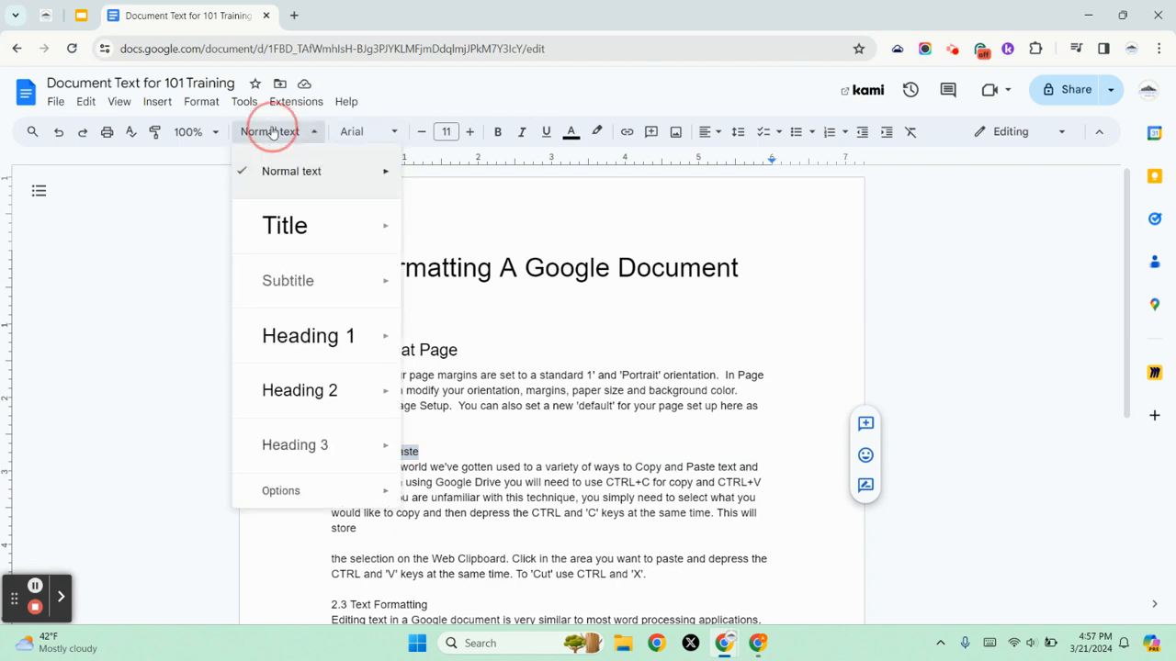
click(307, 398)
Step: Apply the Heading 2 style to the section lines "2.3 Text Formatting" and "2.4 Paragraph Formatting"
scroll(308, 399, down, 2)
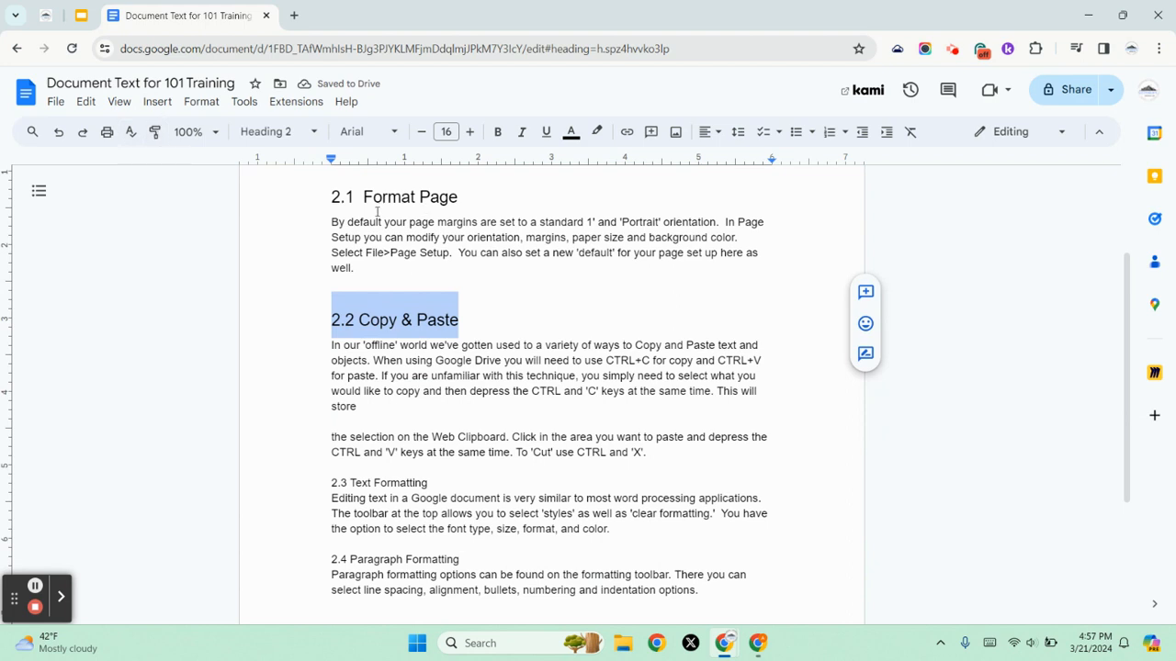
drag(457, 479, 315, 481)
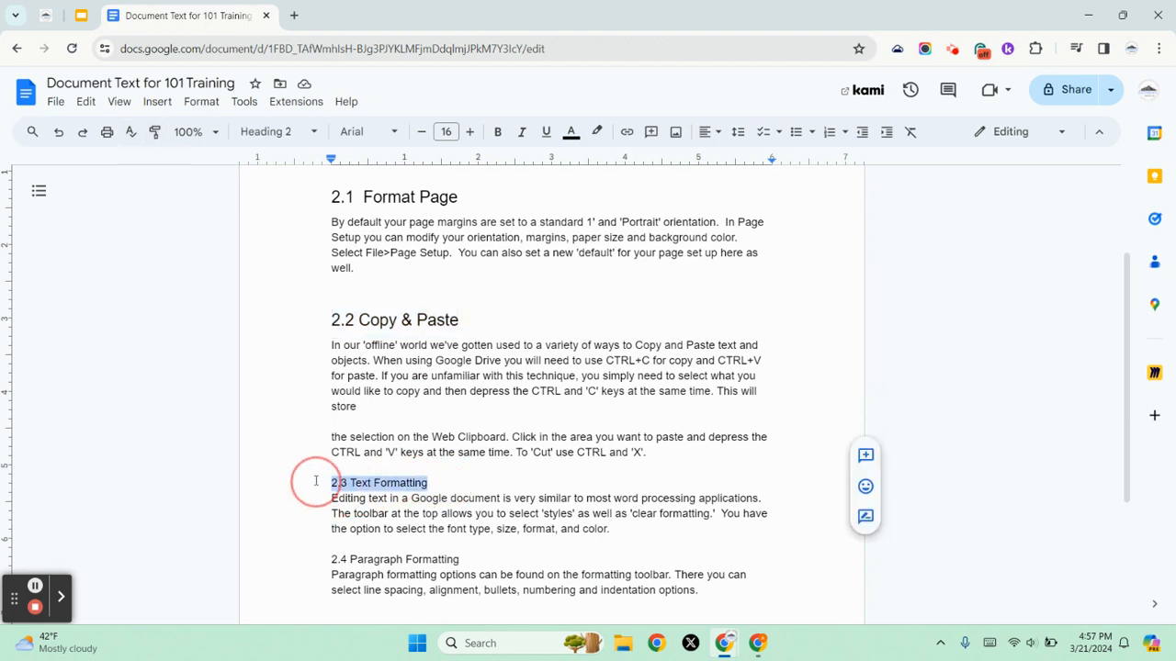
click(269, 134)
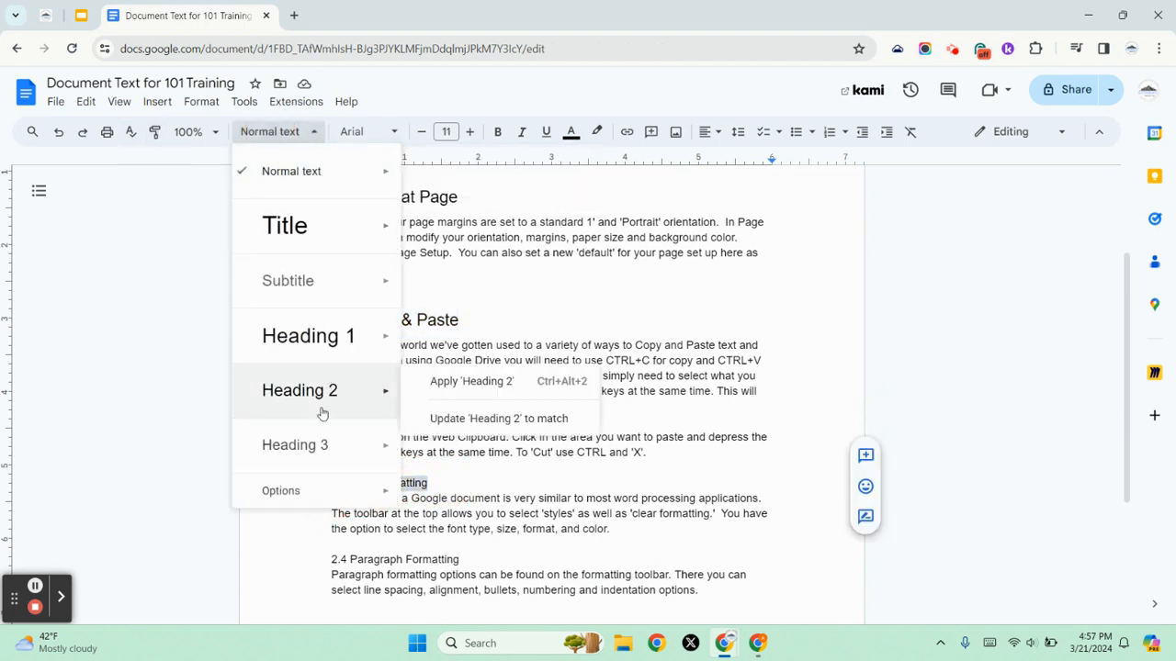
click(350, 391)
drag(467, 437, 315, 445)
click(276, 131)
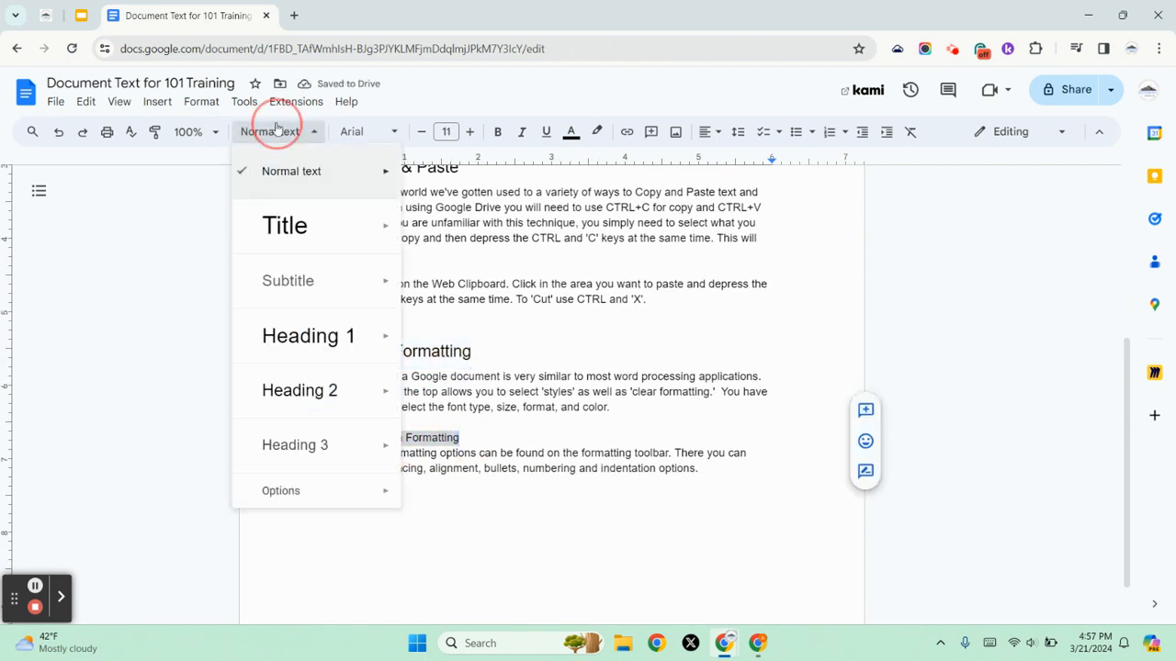
click(300, 399)
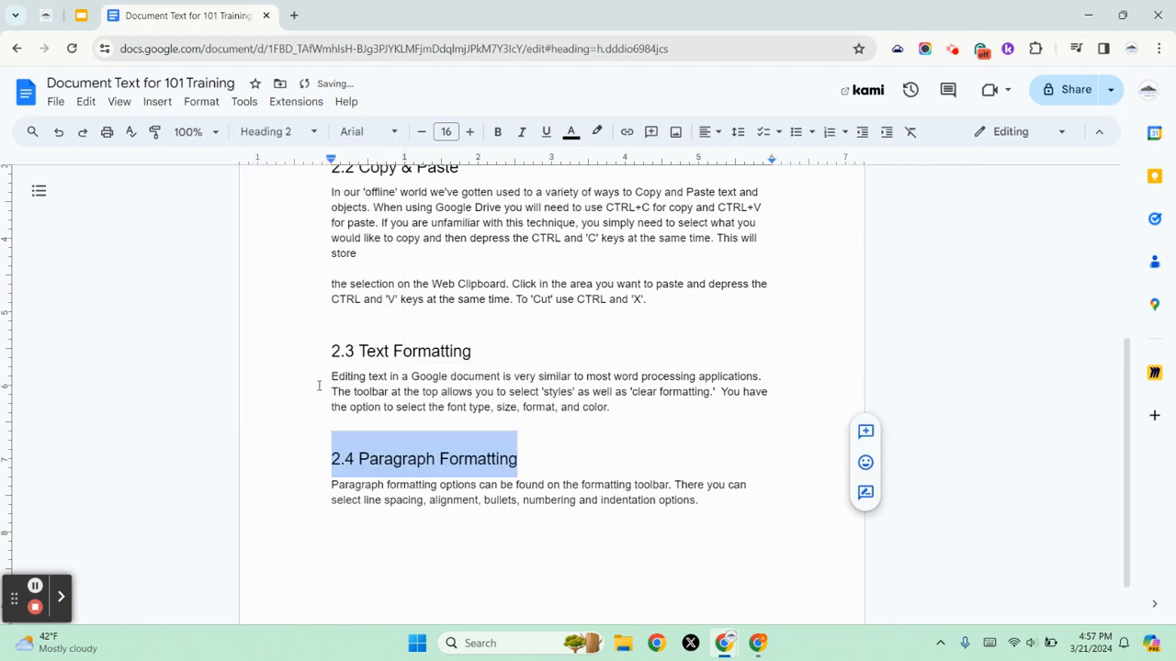
Step: Show the document outline beside the page
scroll(433, 303, up, 5)
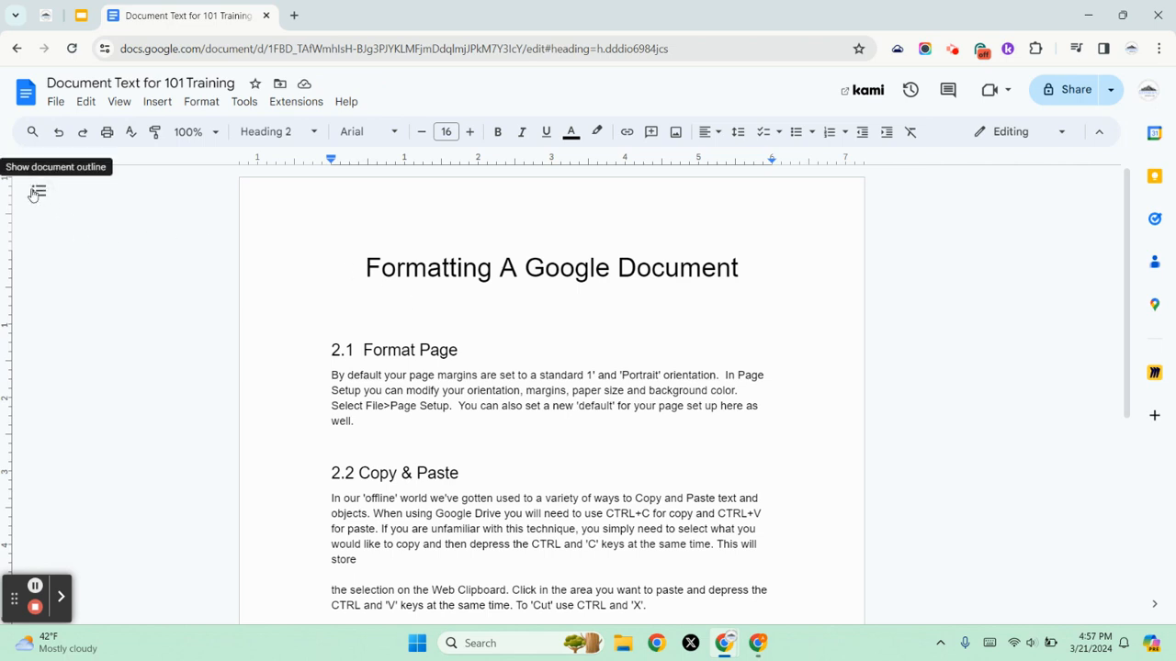
click(119, 101)
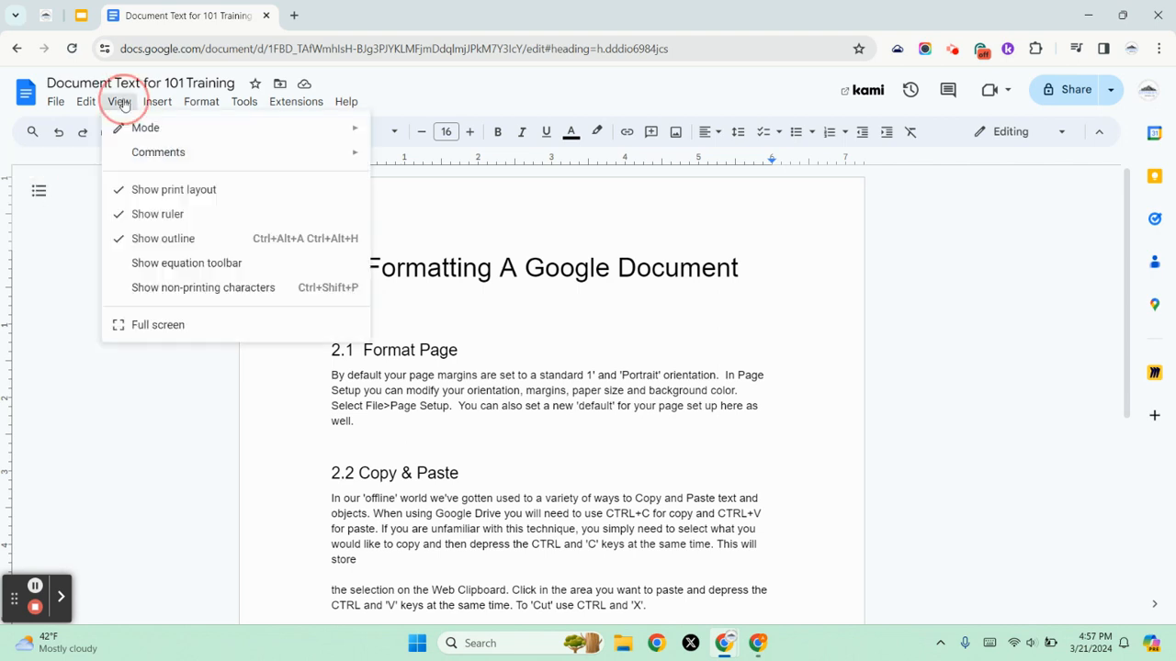
click(154, 238)
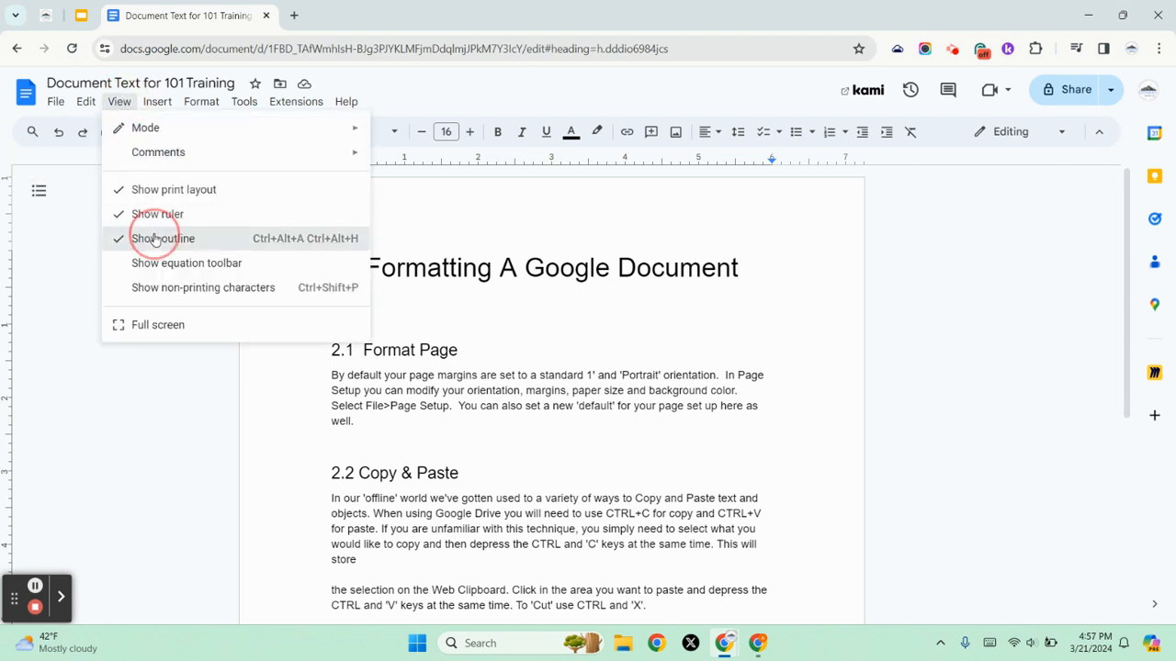
click(119, 101)
click(152, 238)
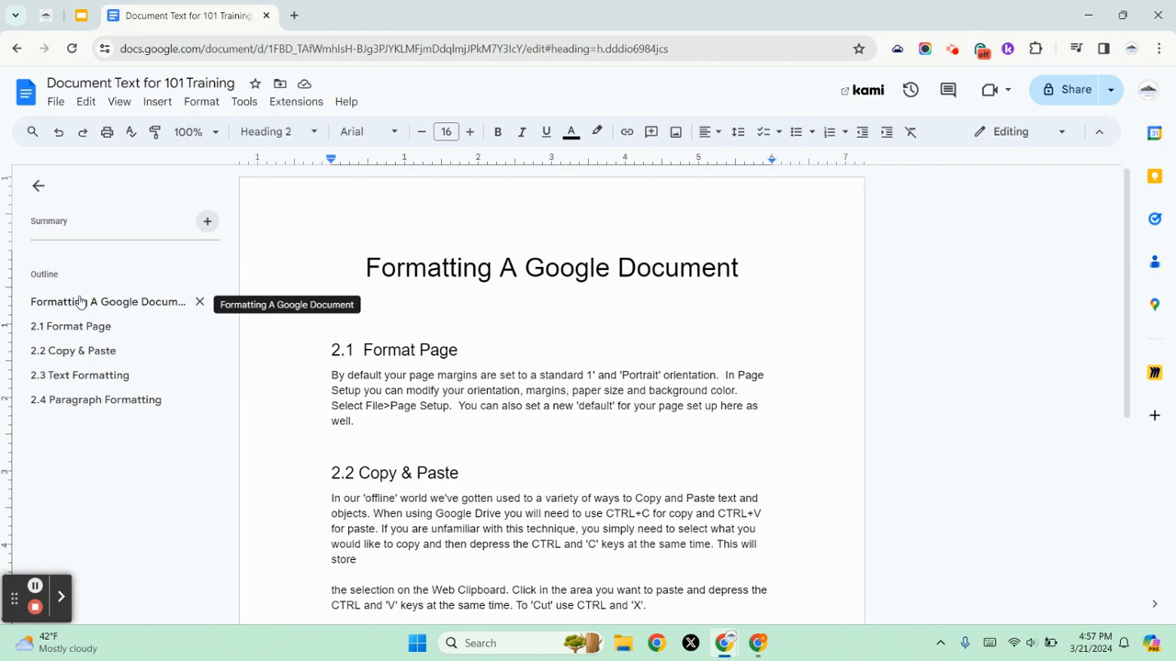
Step: Use the outline to jump between the document title and sections 2.2, 2.3 and 2.4, finishing at "2.4 Paragraph Formatting"
click(39, 350)
click(66, 376)
click(64, 399)
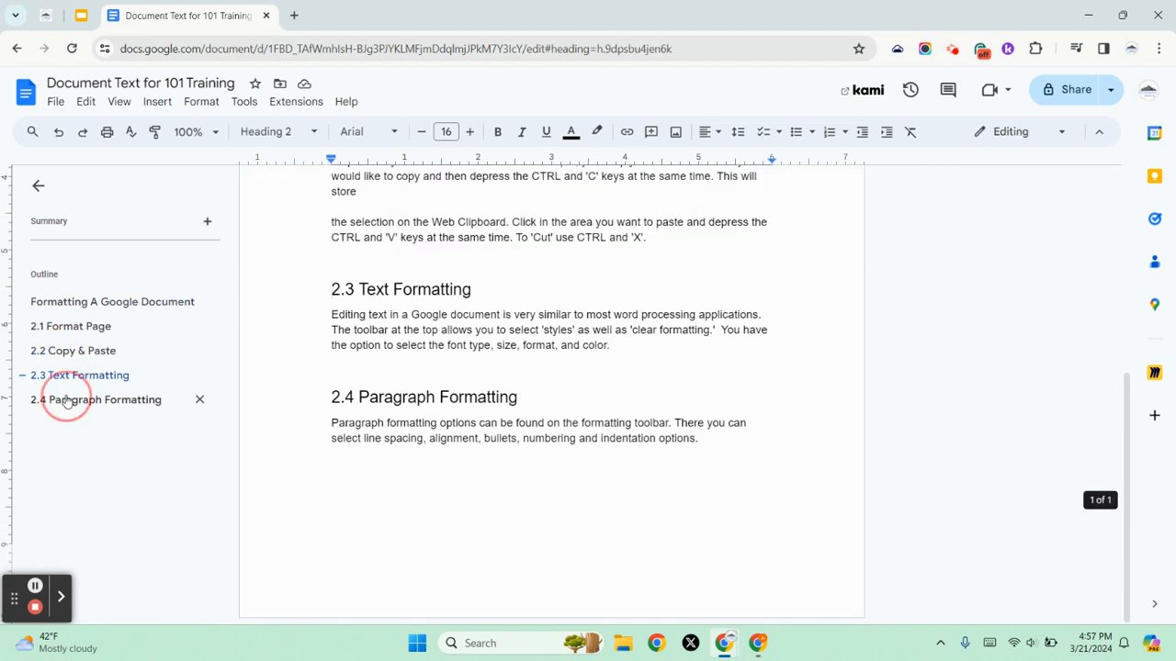
click(51, 312)
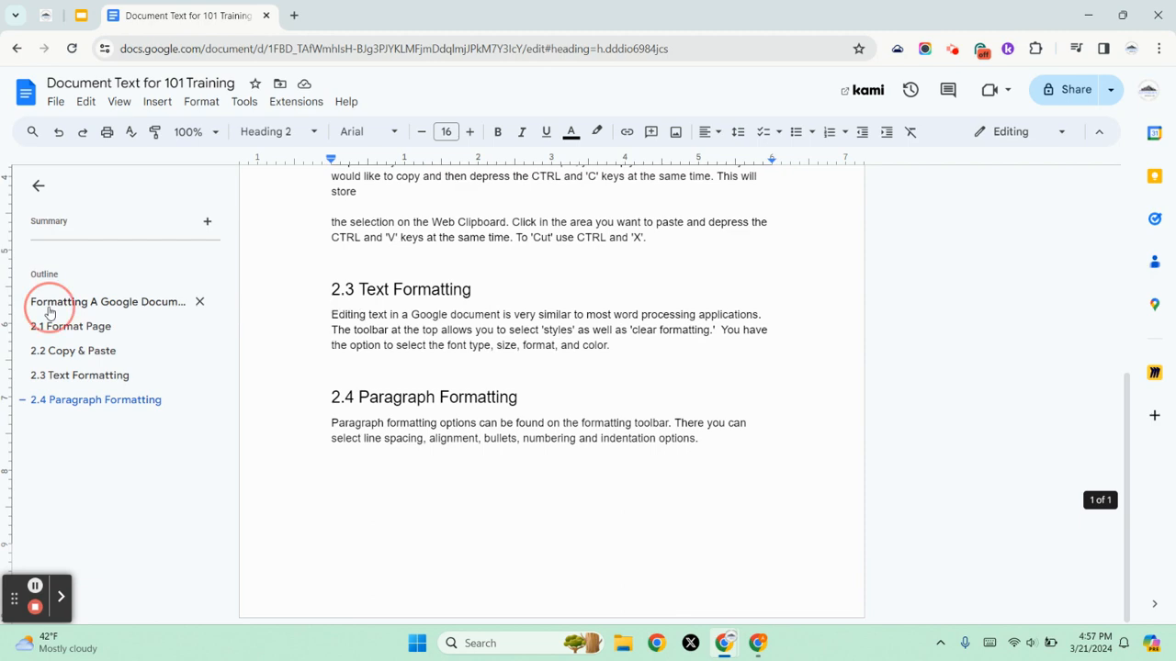
click(79, 404)
click(66, 314)
click(68, 400)
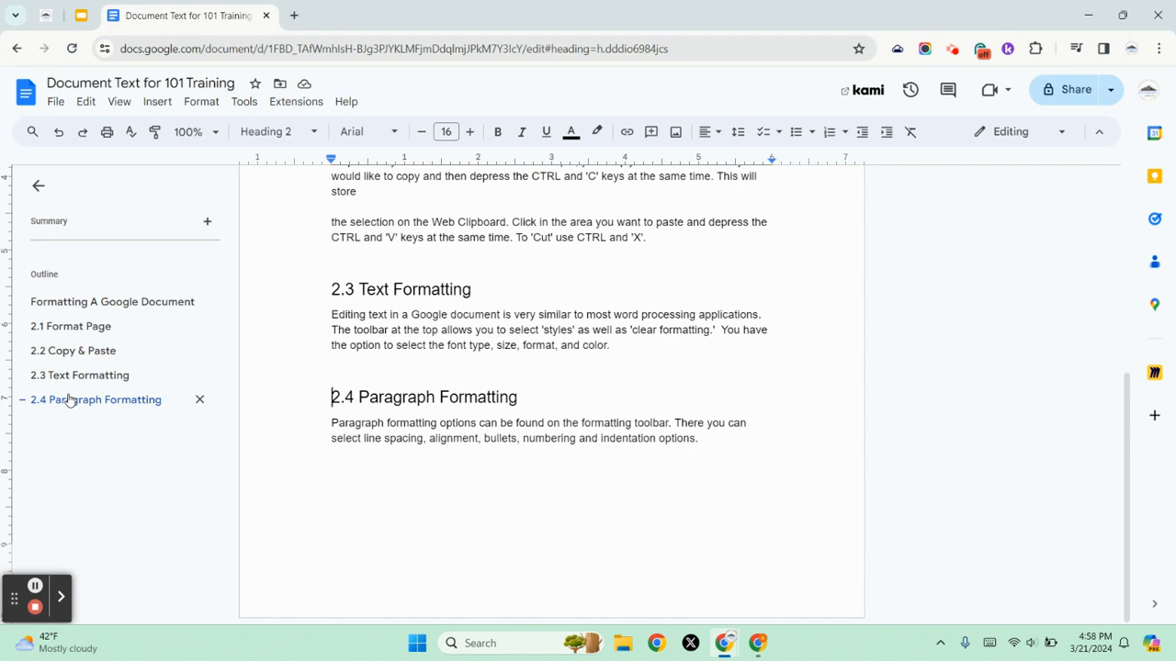
Step: Jump to section "2.3 Text Formatting" through the outline and hide the document outline
click(75, 374)
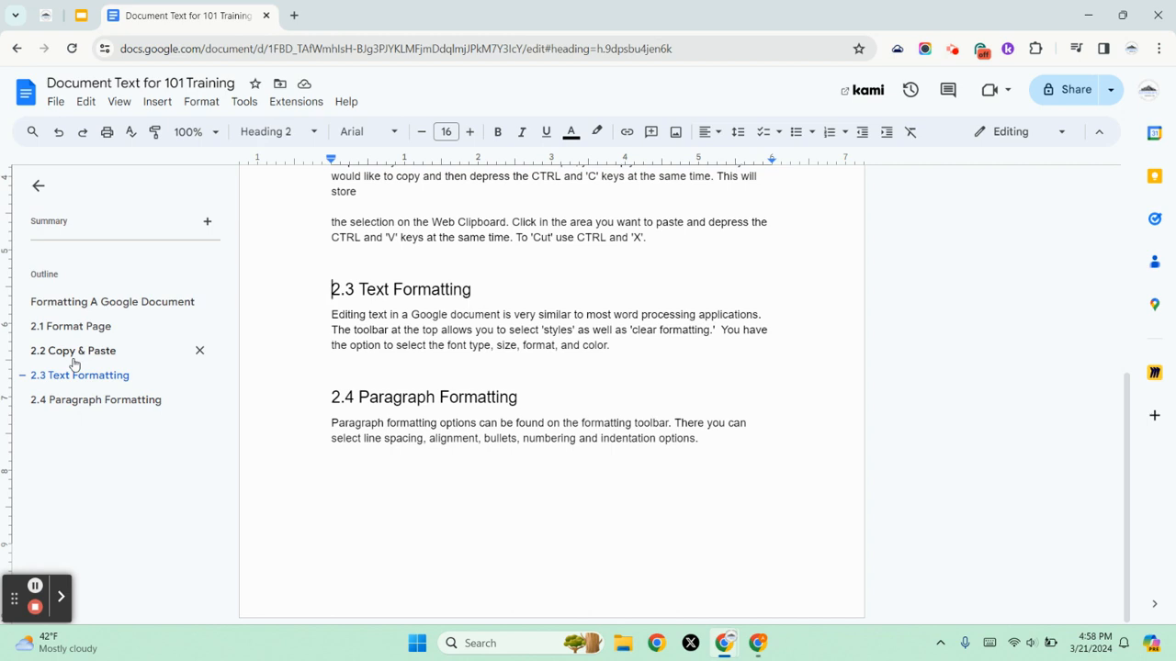
click(38, 185)
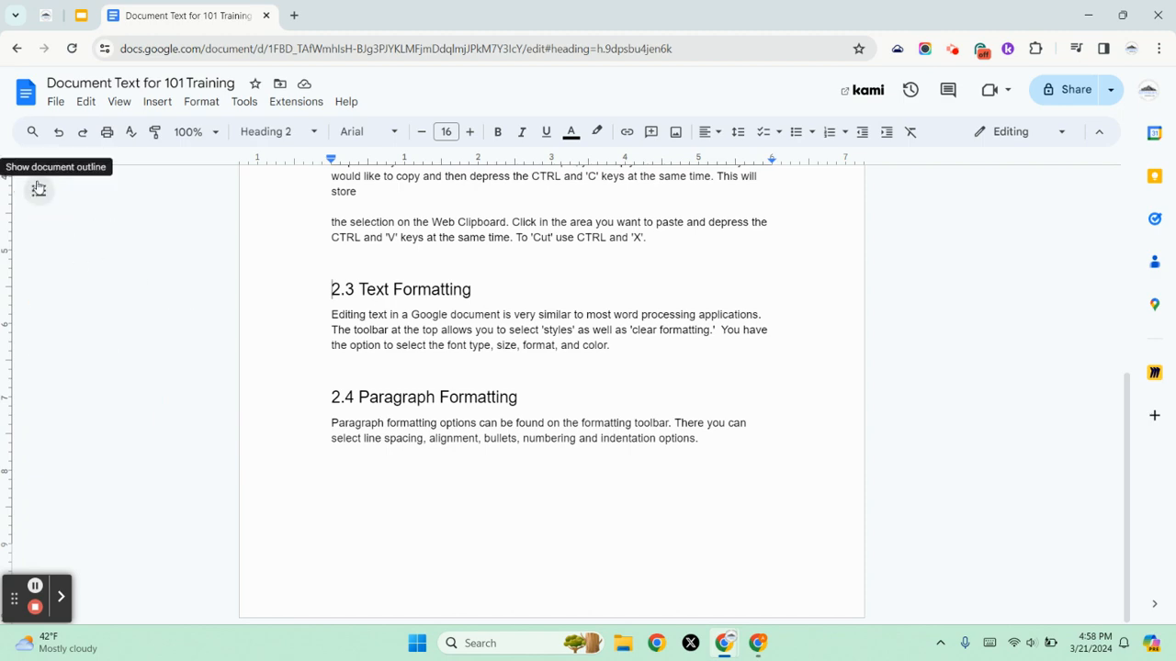
Step: Insert a table of contents with dotted leaders and page numbers on the blank line below the document title
scroll(322, 278, up, 5)
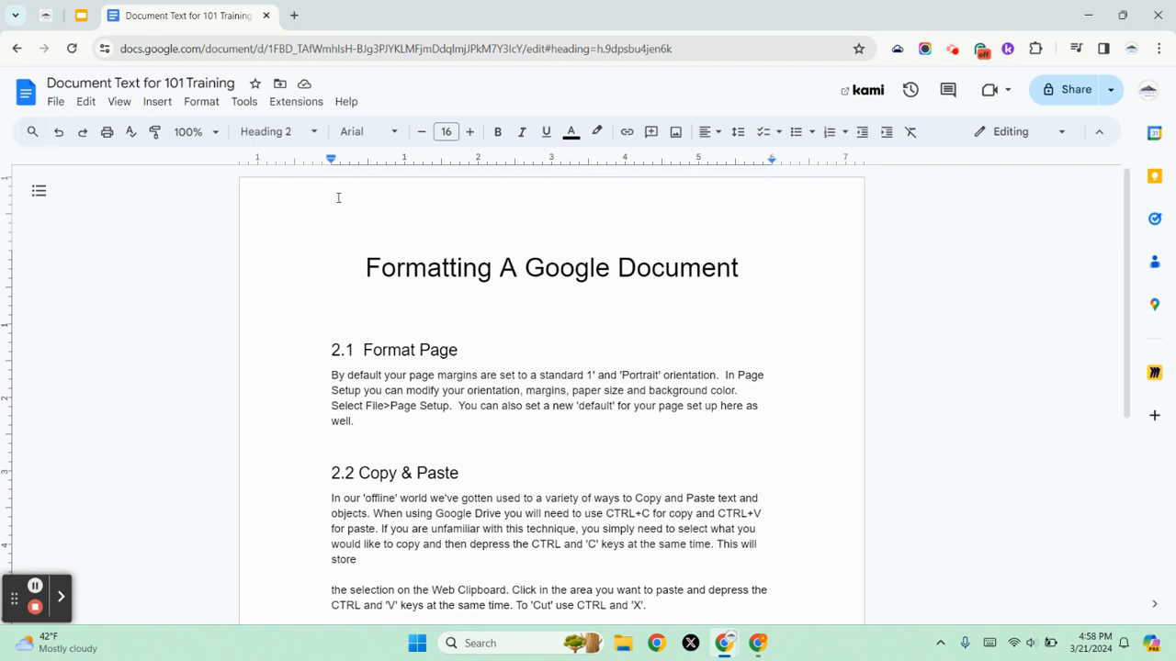
click(330, 310)
click(330, 308)
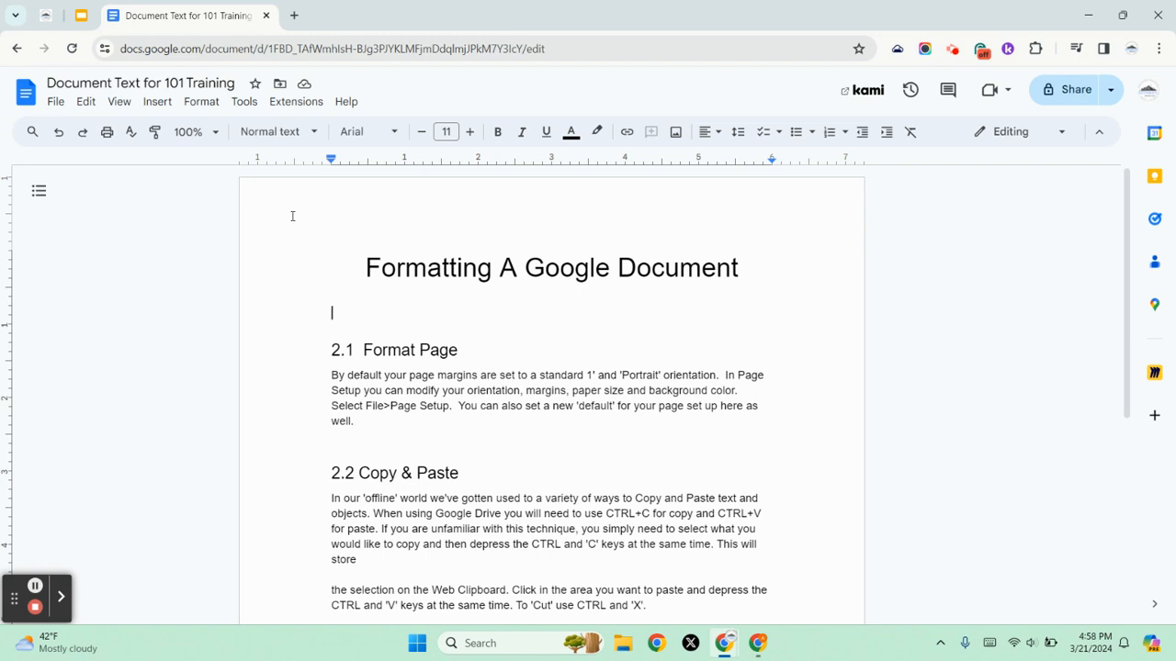
click(157, 101)
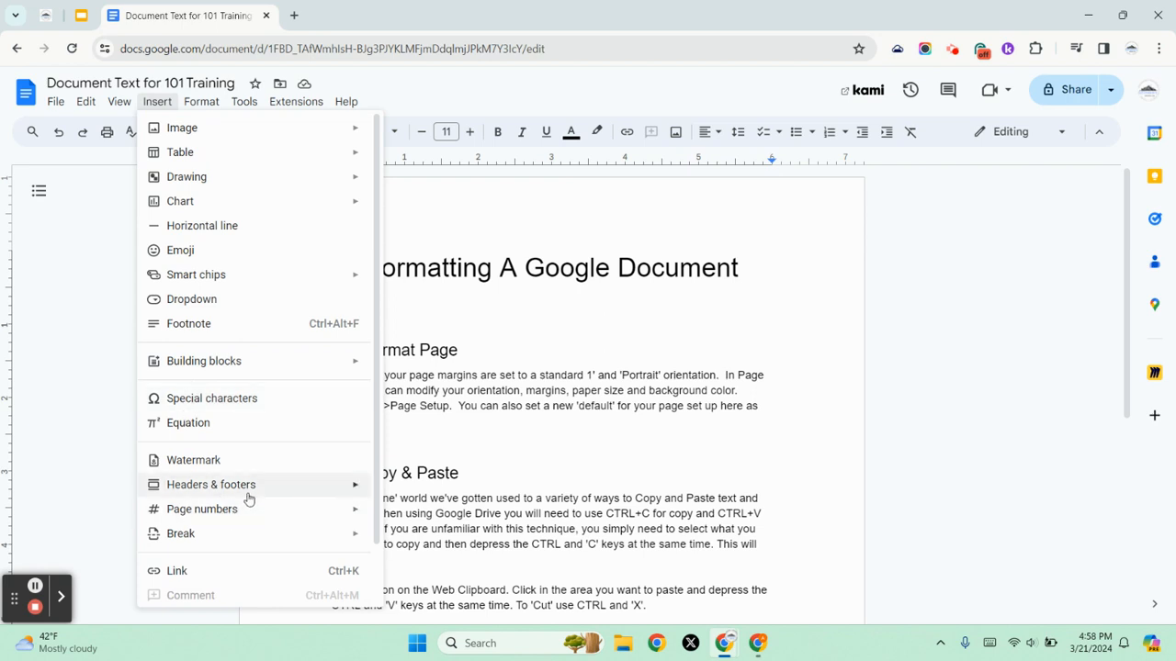
mouse_move(254, 503)
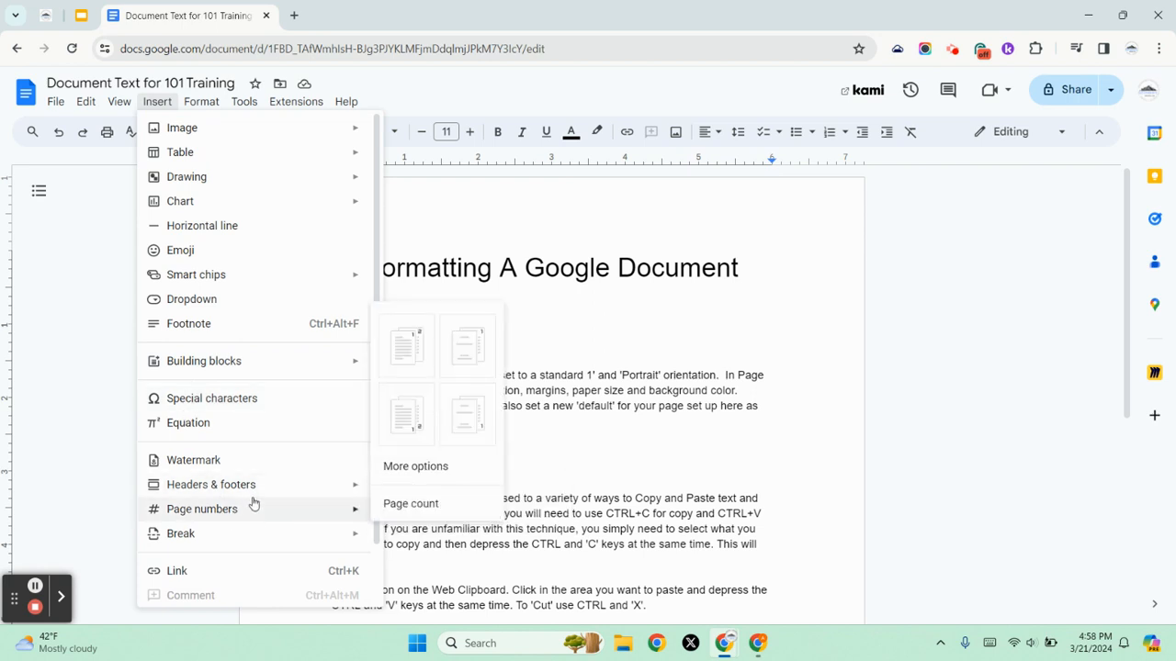
scroll(255, 504, down, 2)
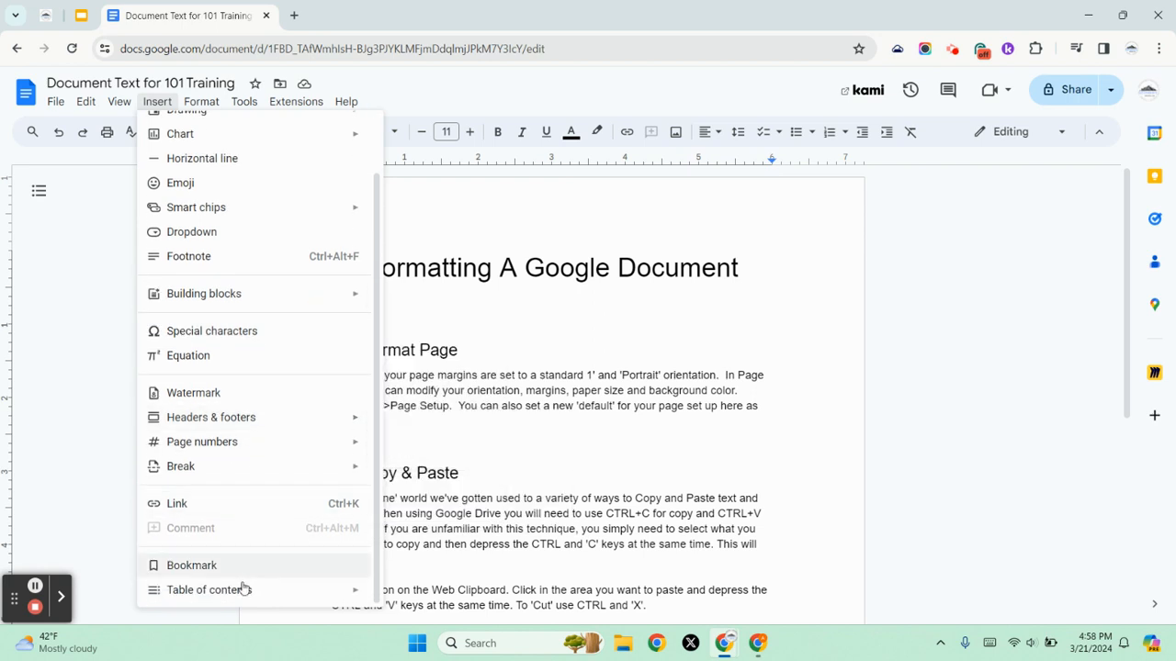
mouse_move(248, 593)
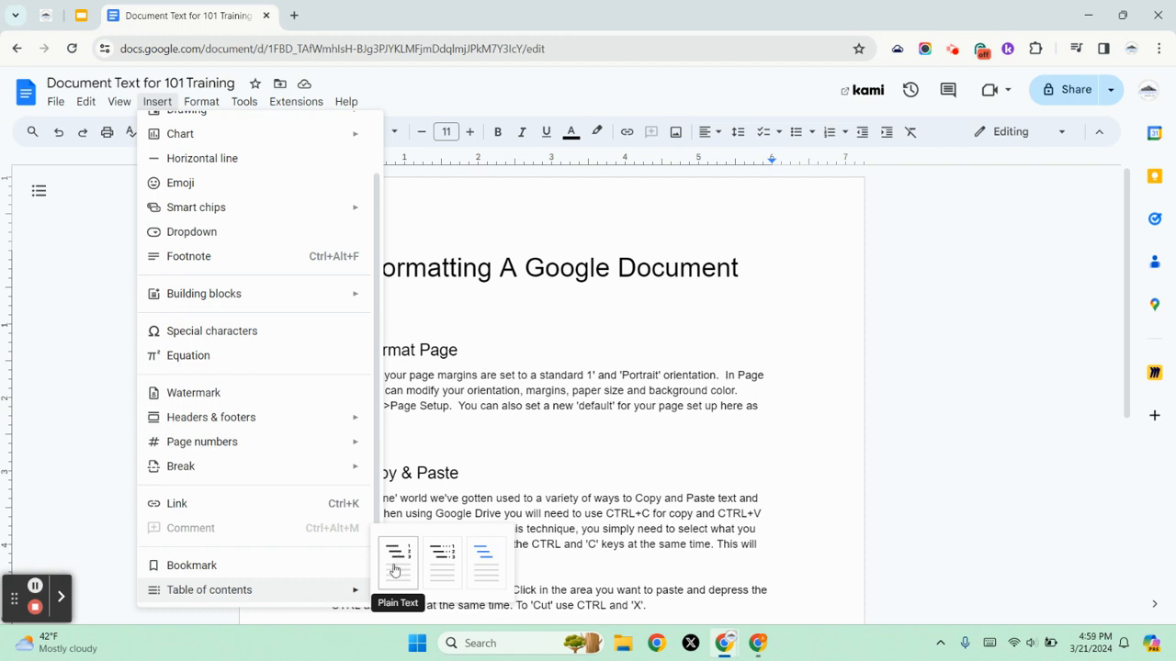
click(450, 567)
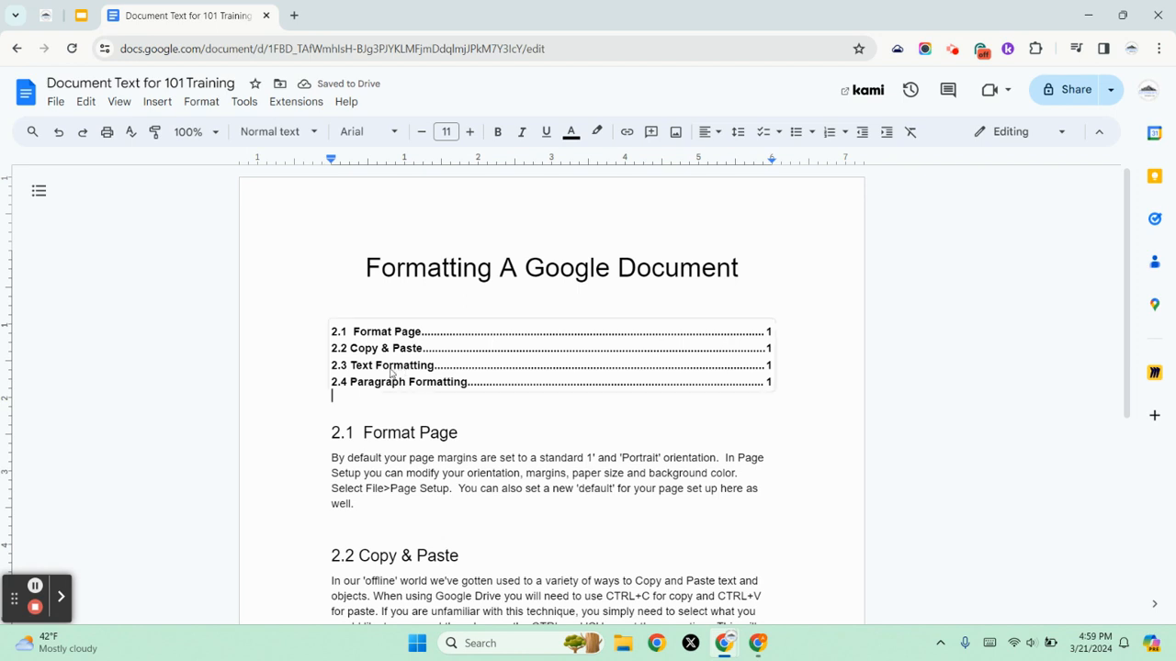
click(444, 420)
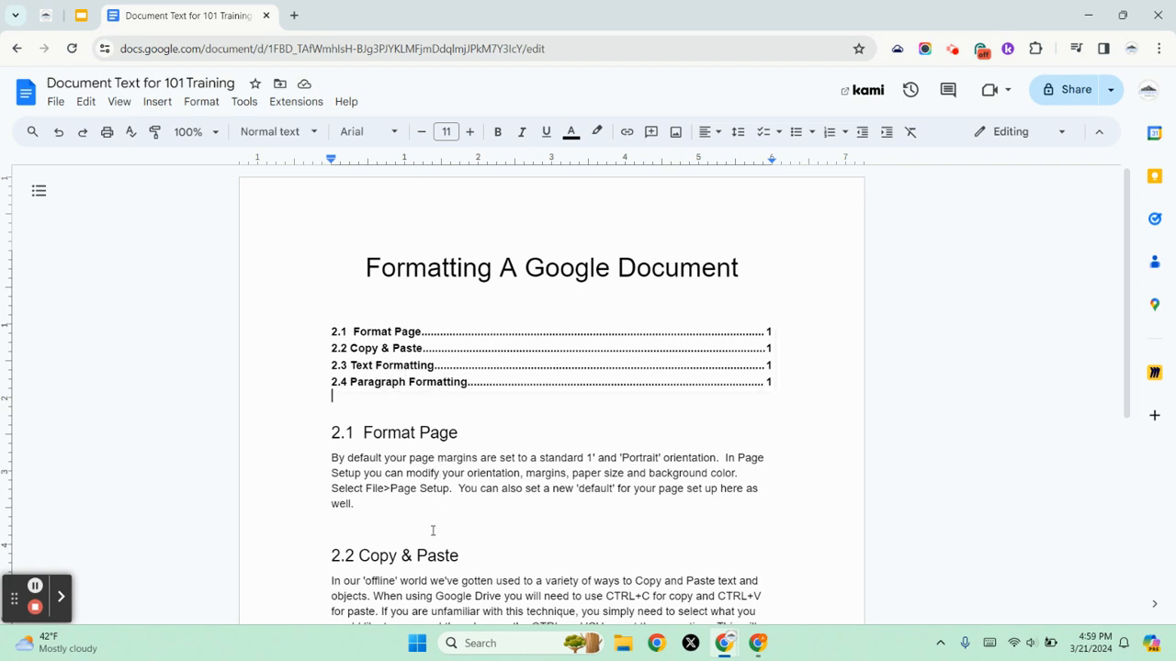
Step: Delete the heading "2.2 Copy & Paste" from the body and update the table of contents to match
click(425, 385)
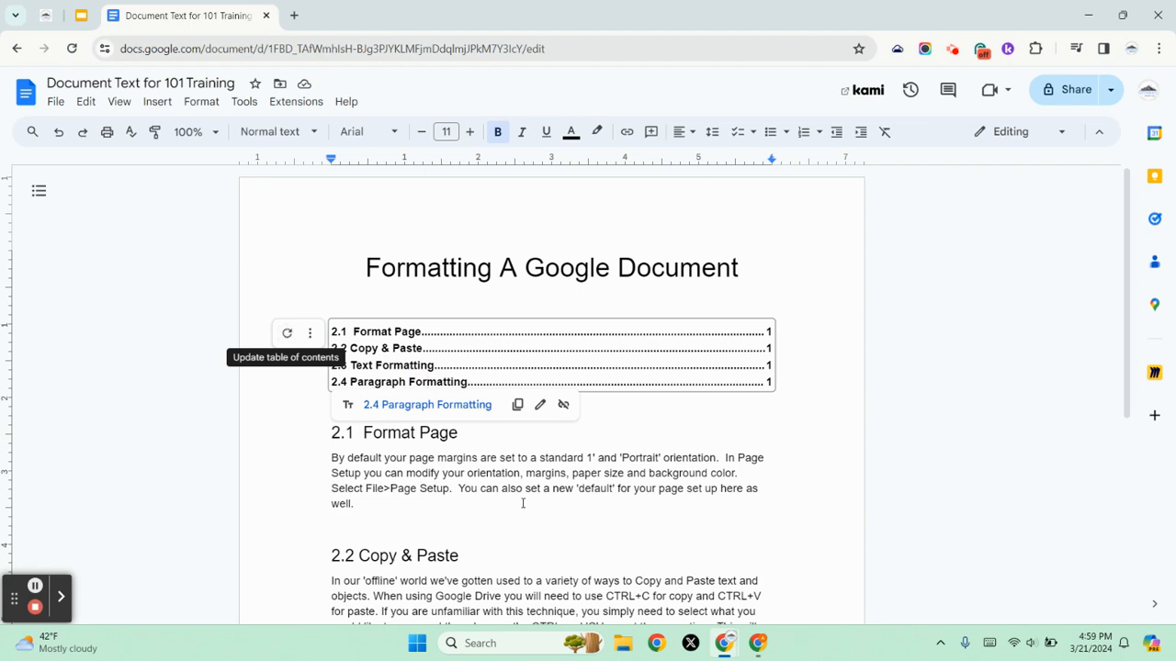
click(287, 334)
click(413, 553)
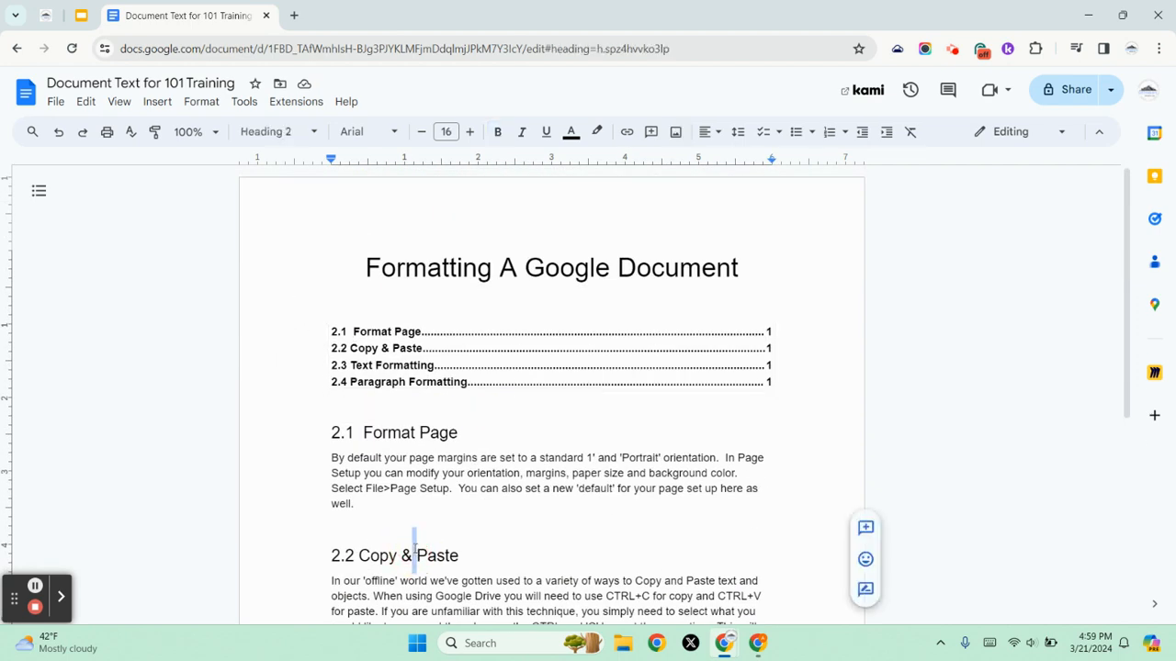
drag(473, 558, 302, 563)
key(BackSpace)
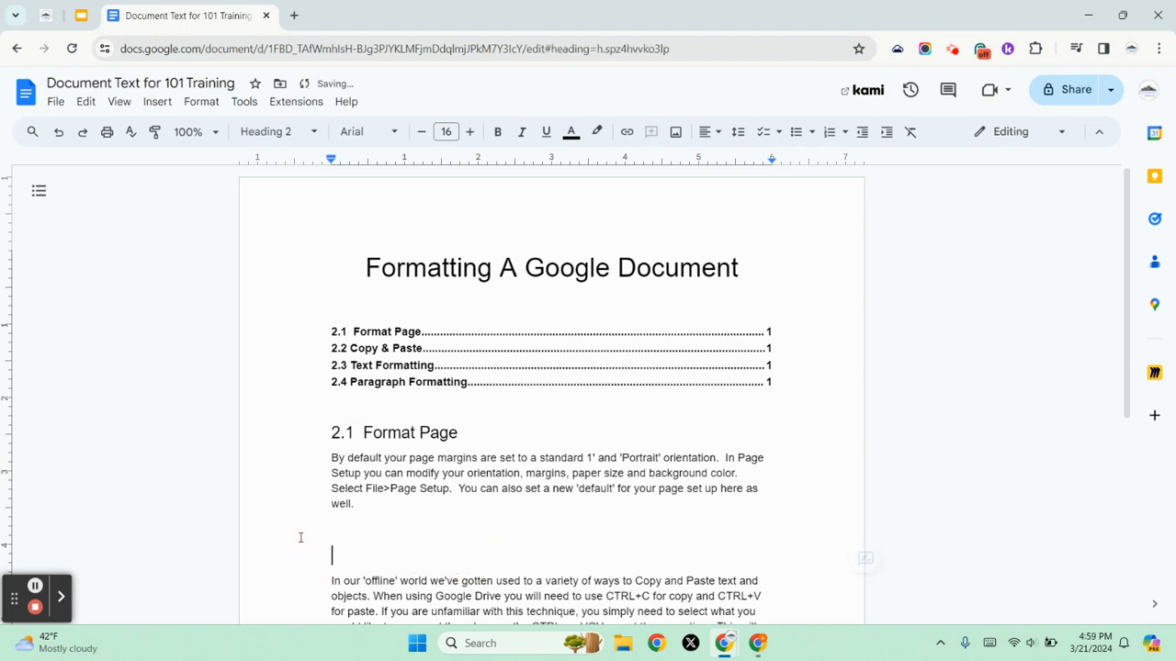
click(326, 332)
click(286, 333)
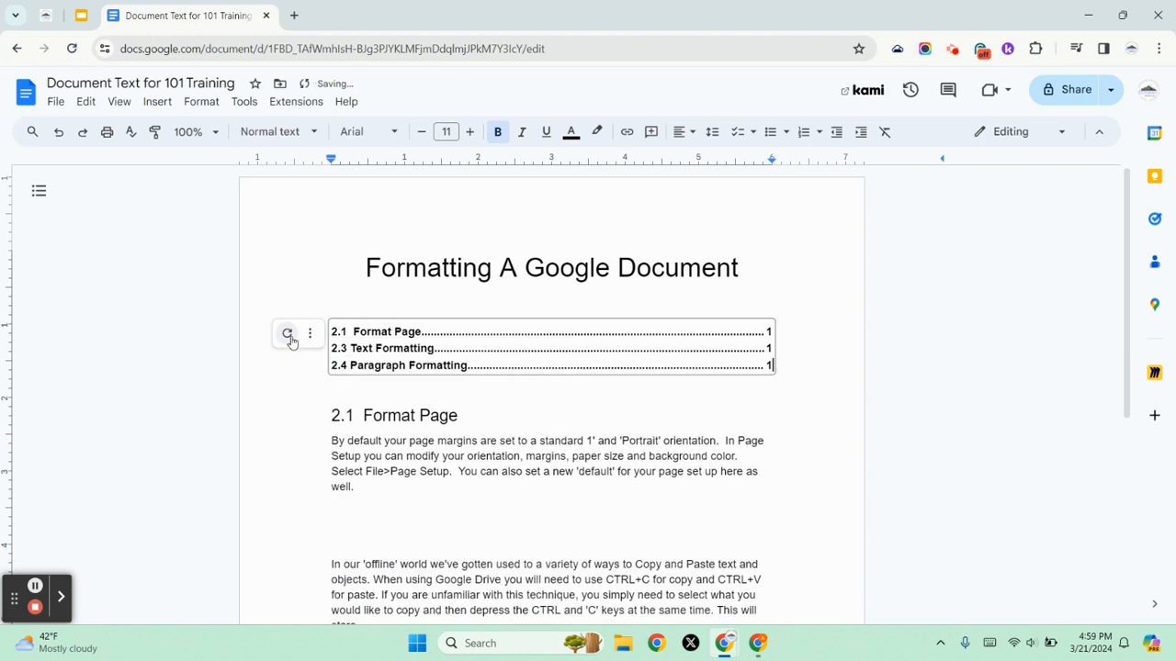
Step: Undo the last update of the table of contents
click(60, 131)
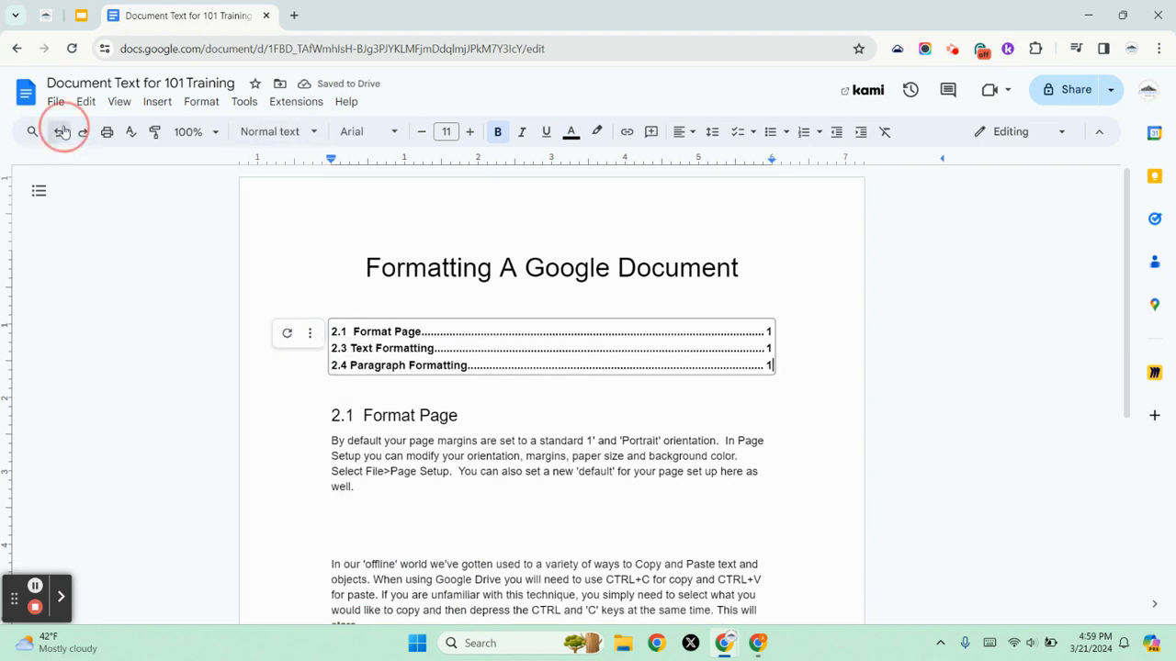
click(614, 437)
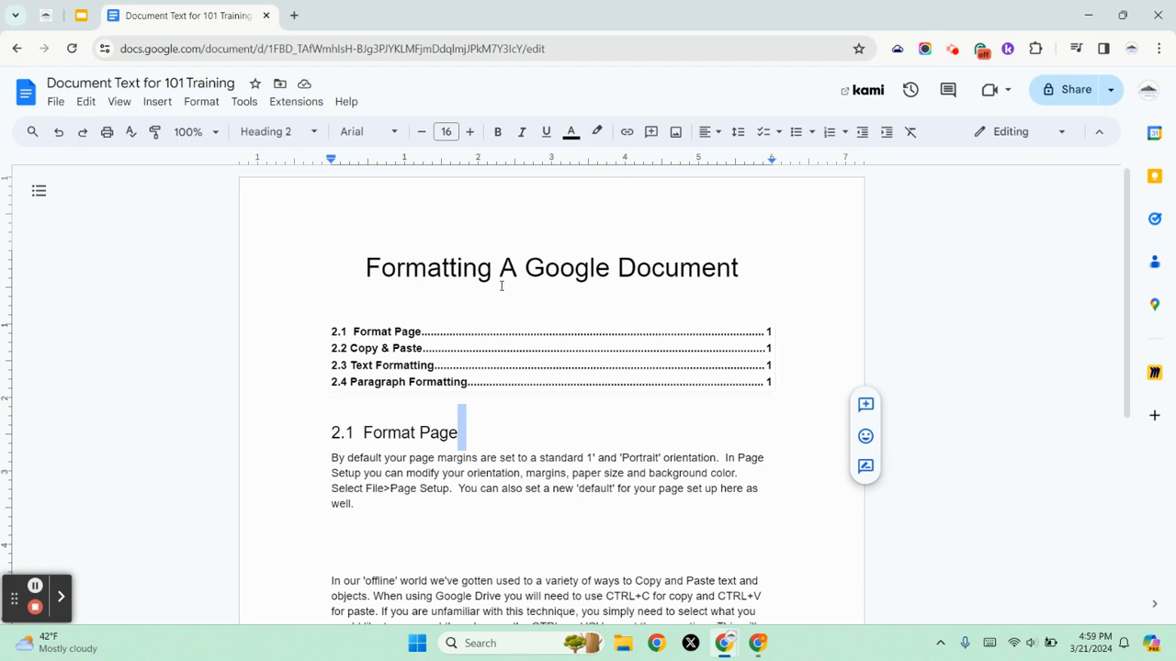
Step: Replace the dotted table of contents below the title with the version that uses blue links
click(392, 333)
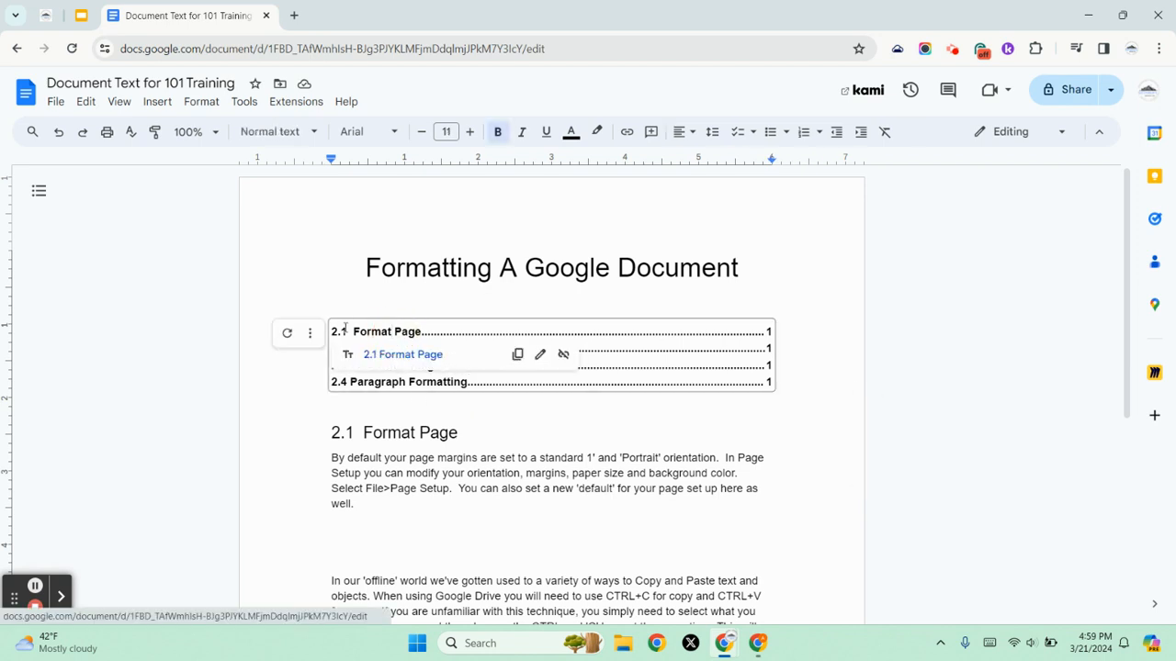
click(310, 335)
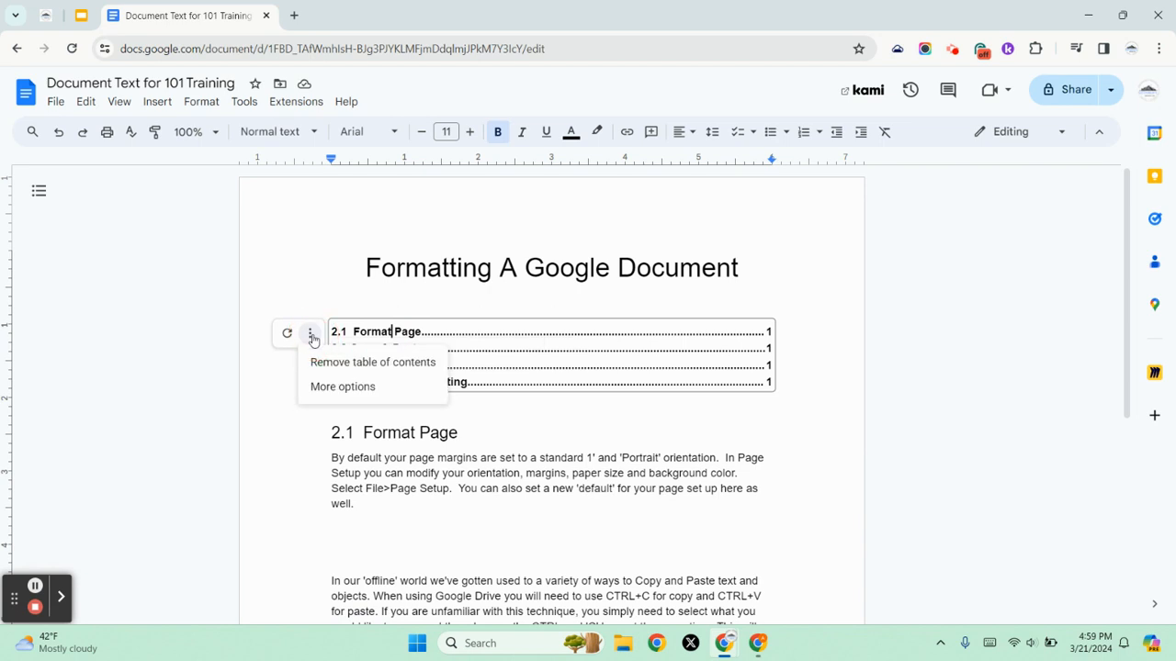
click(338, 362)
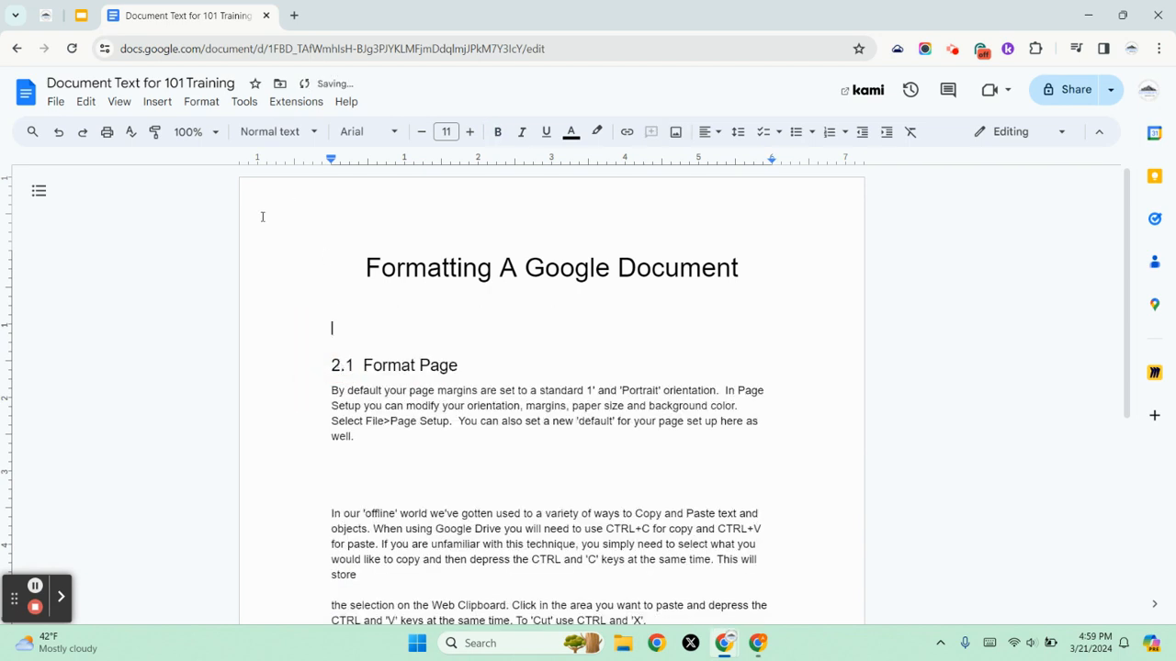
click(157, 101)
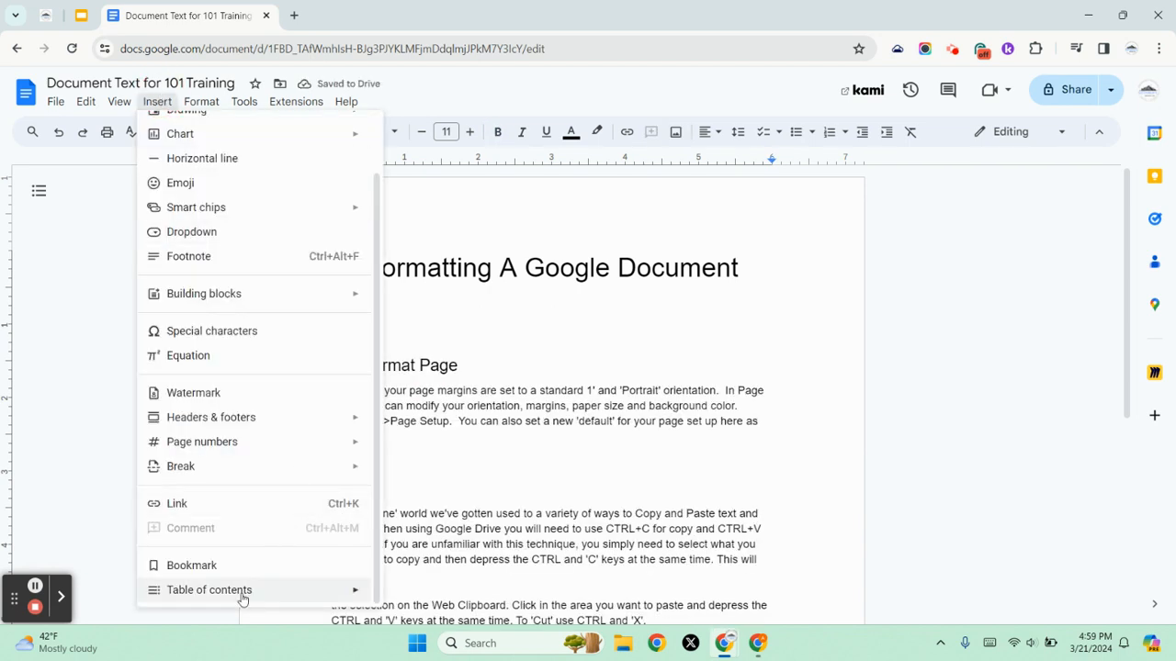
click(494, 554)
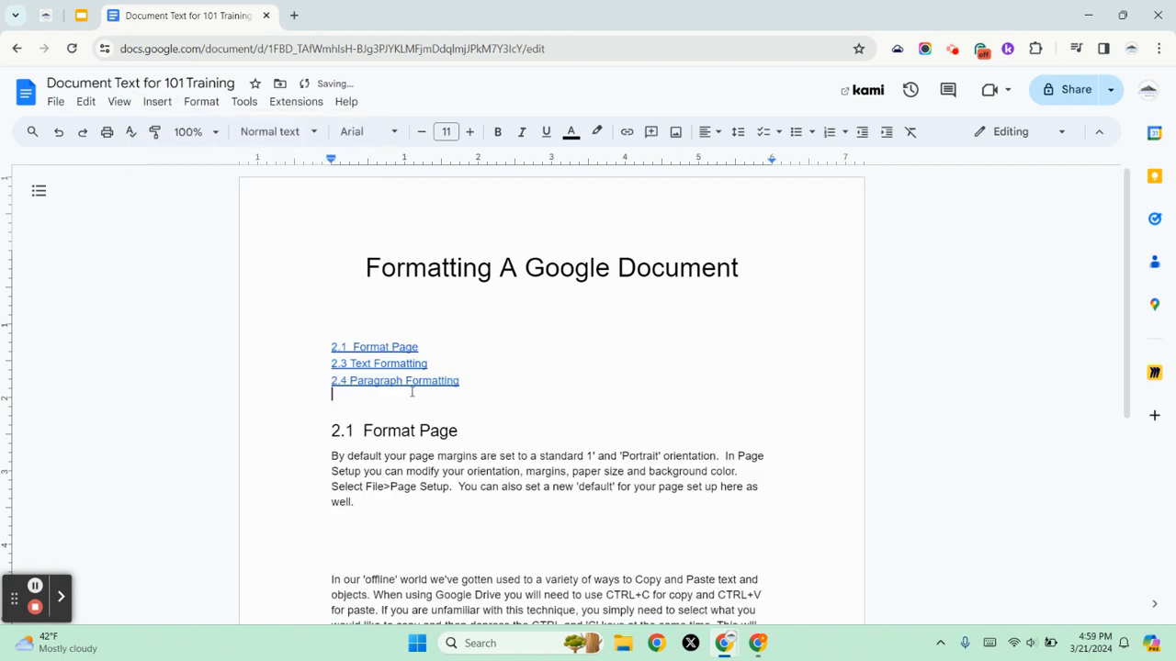
Step: Undo the switch to the linked table of contents and the deletion of the "2.2 Copy & Paste" heading
mouse_move(860, 407)
click(60, 131)
click(60, 131)
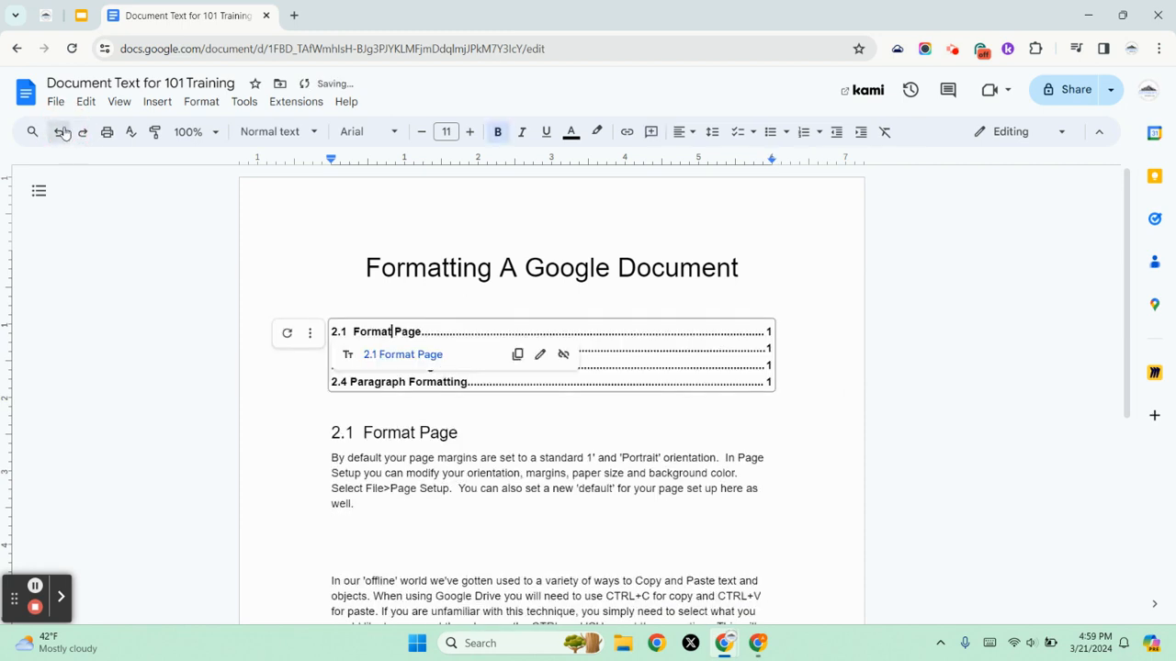
click(61, 132)
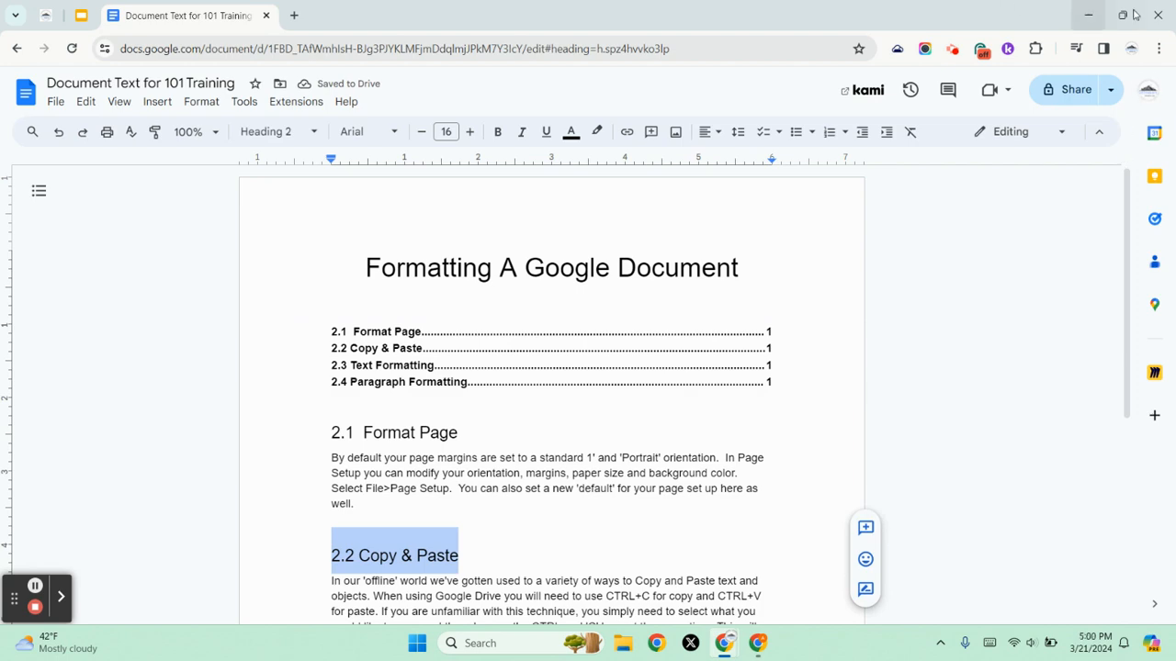
Step: Bring up the slides window full size, review the instructions on "#2 Create Headings & Outline", and move the window away again
drag(1175, 459, 167, 103)
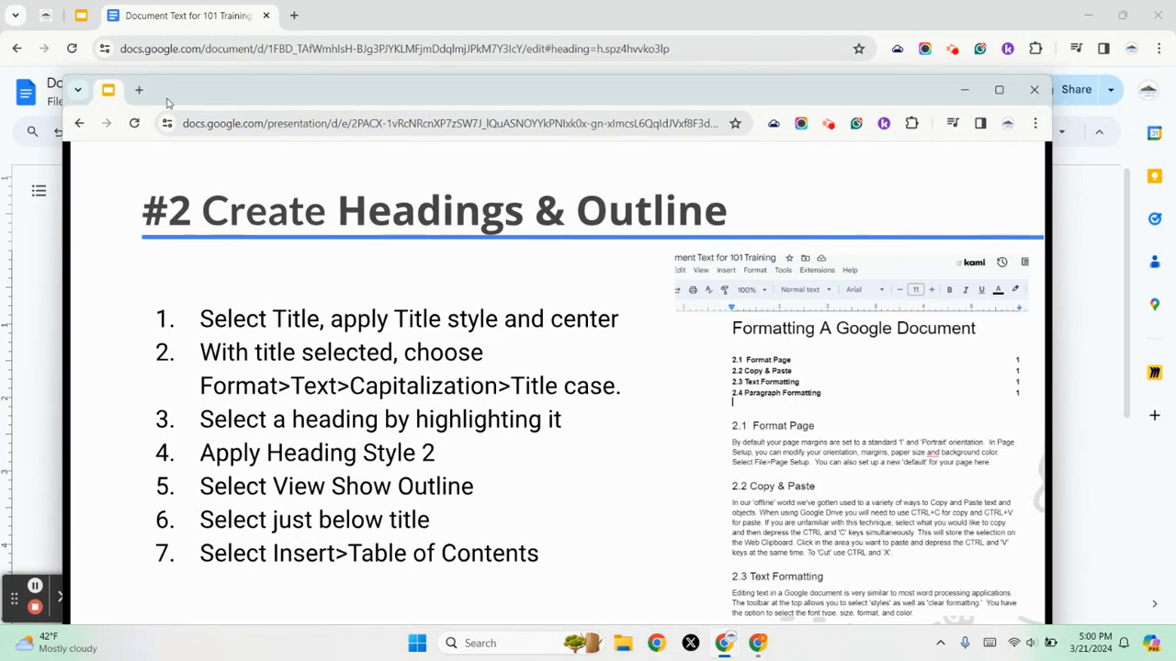
click(1000, 89)
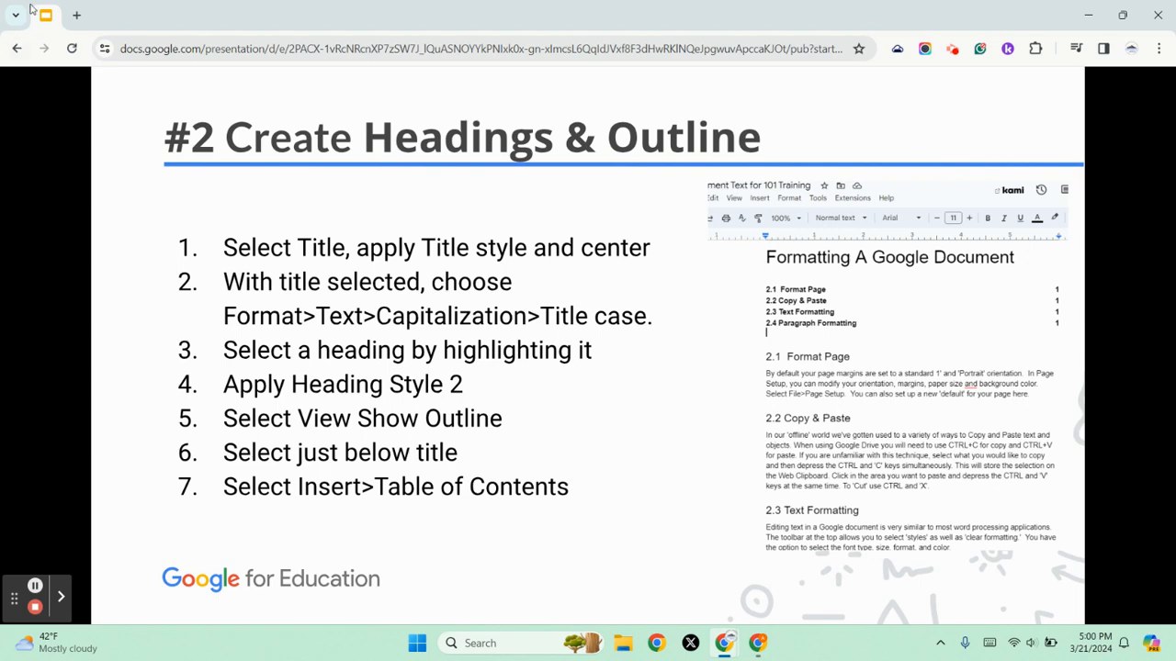
drag(90, 16, 1174, 134)
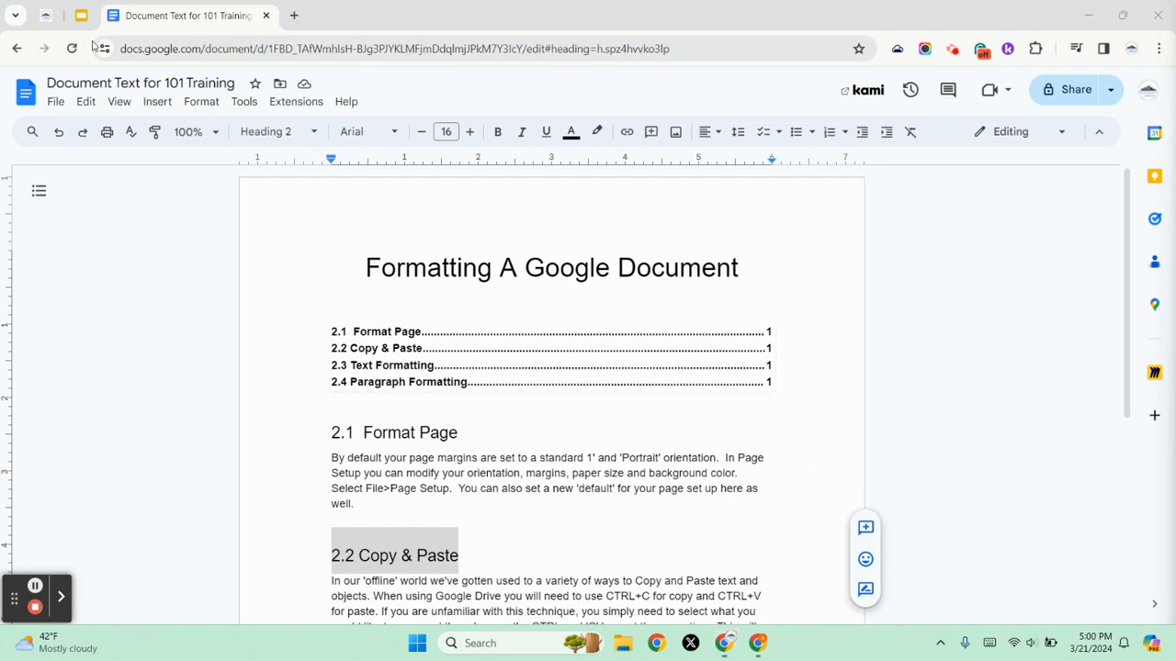
Step: Switch to the "Using Styles" slide presentation and advance to the "Shop for Fonts" slide
click(81, 15)
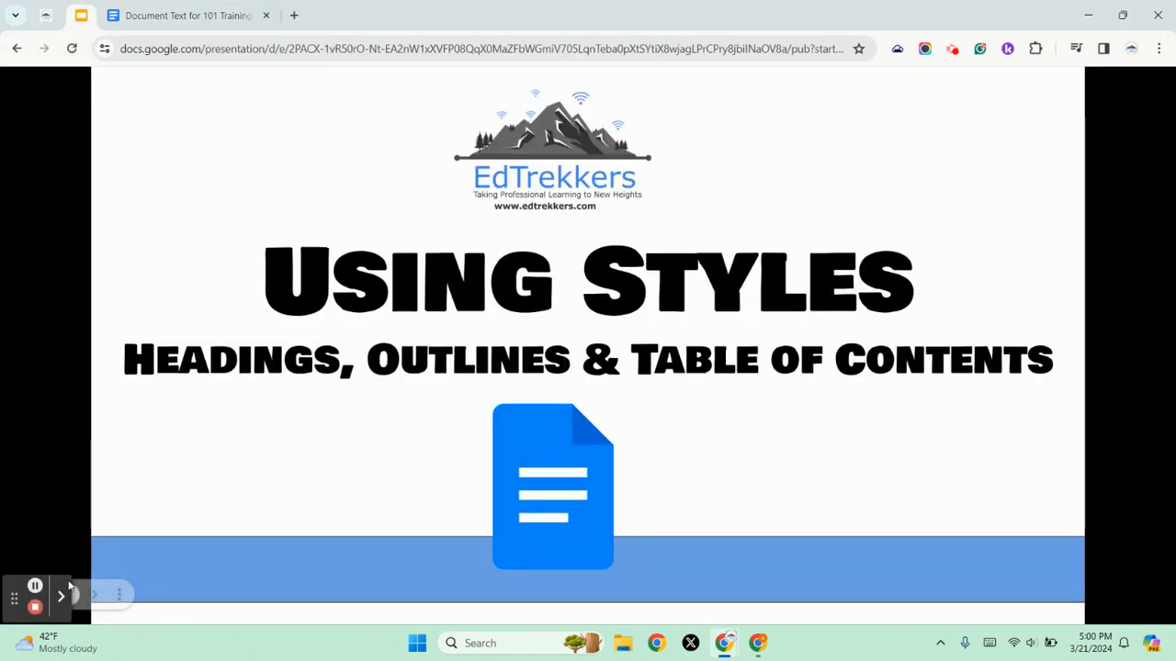
click(62, 595)
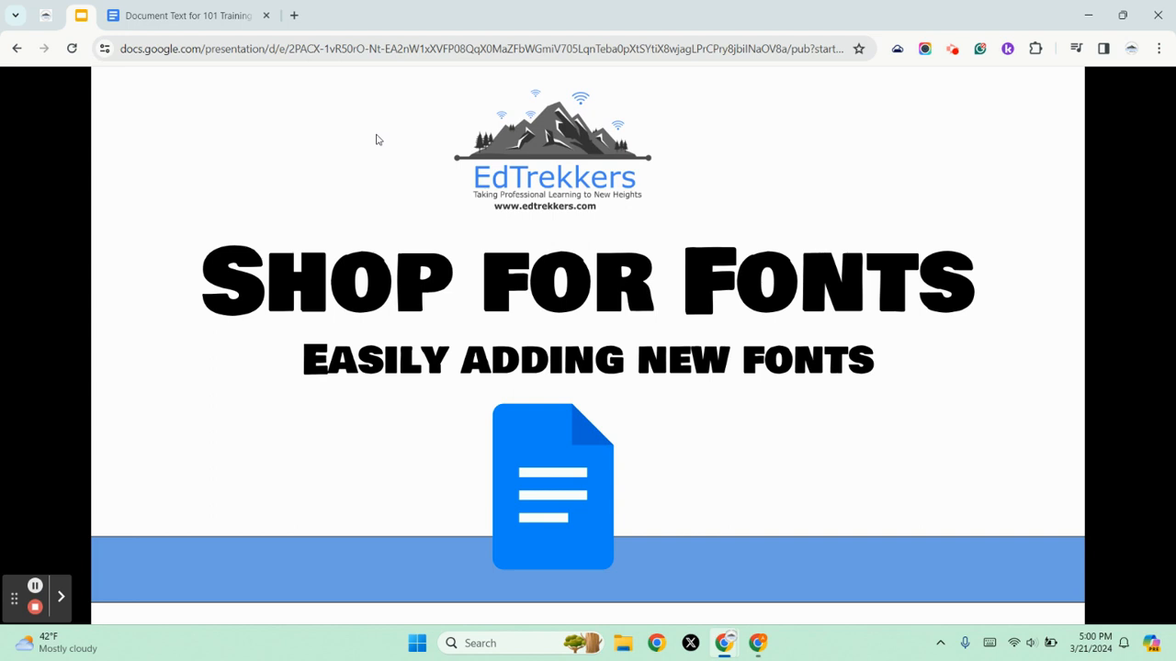
click(951, 55)
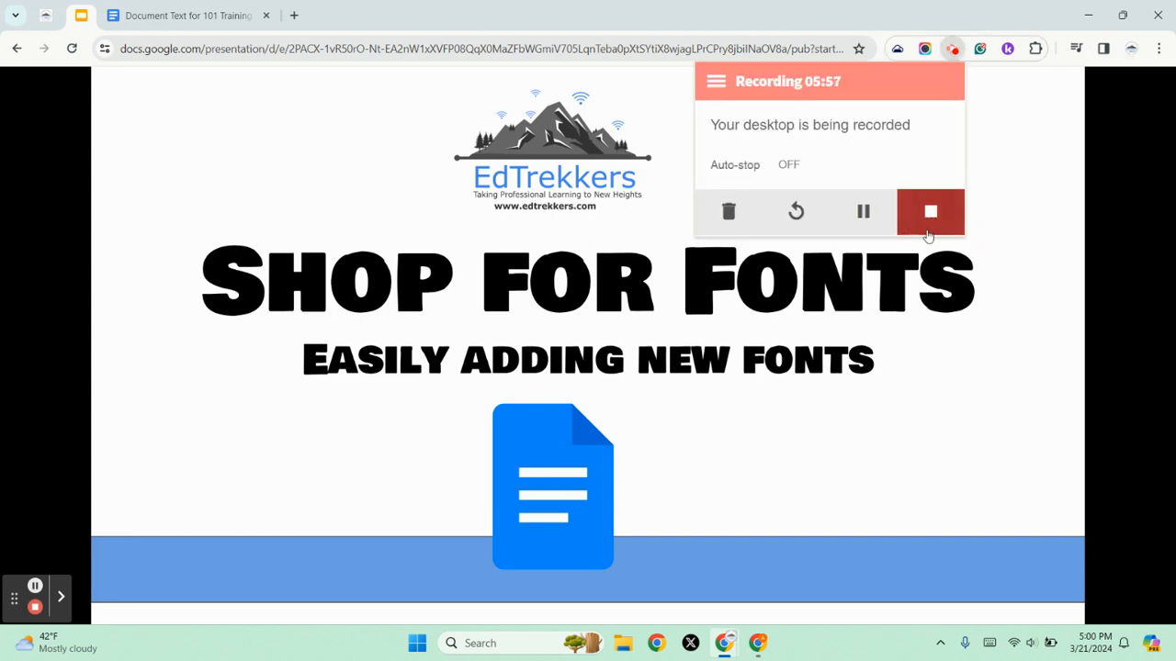